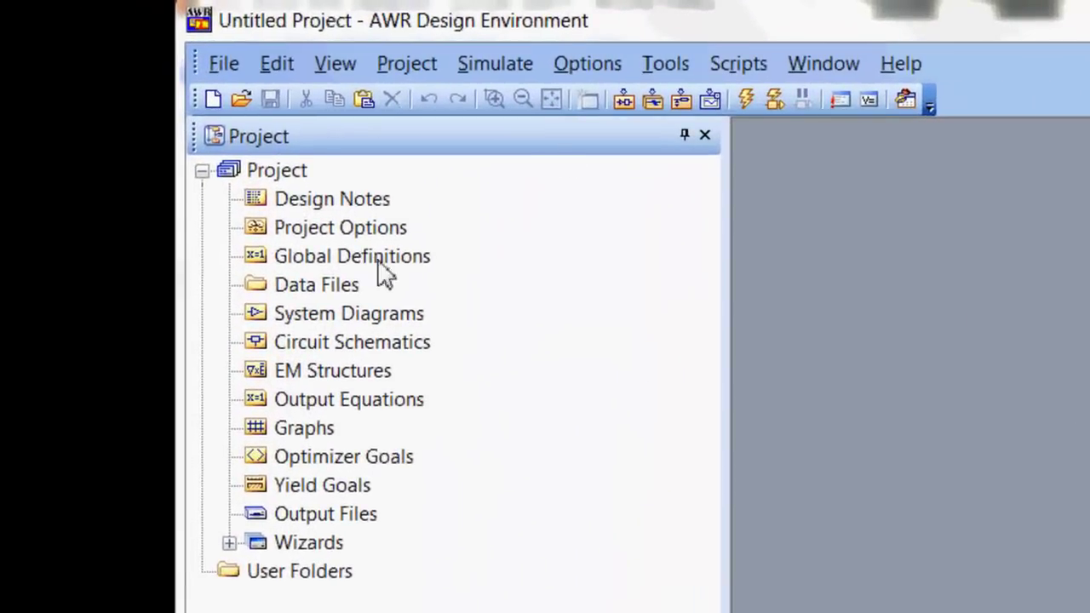
In Project Options, replace the frequency list with a single 3 GHz point
click(351, 230)
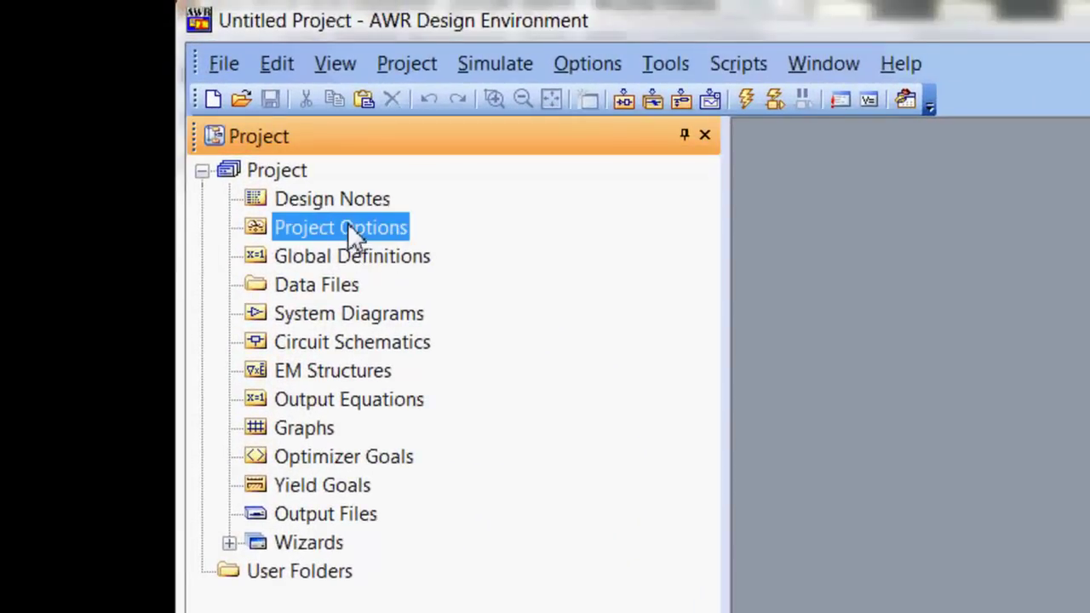
double_click(352, 230)
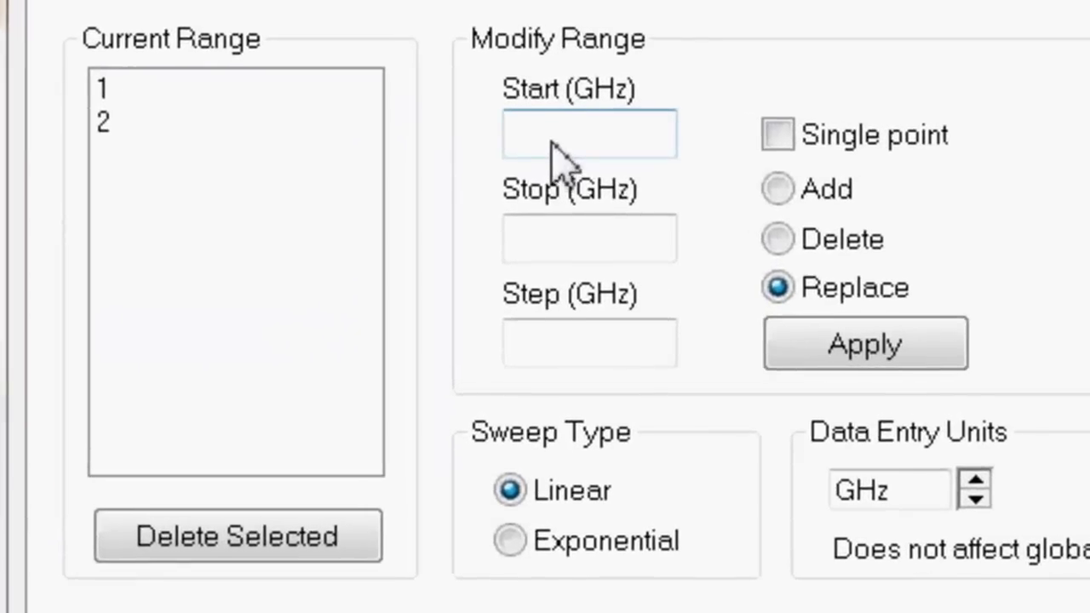
click(550, 140)
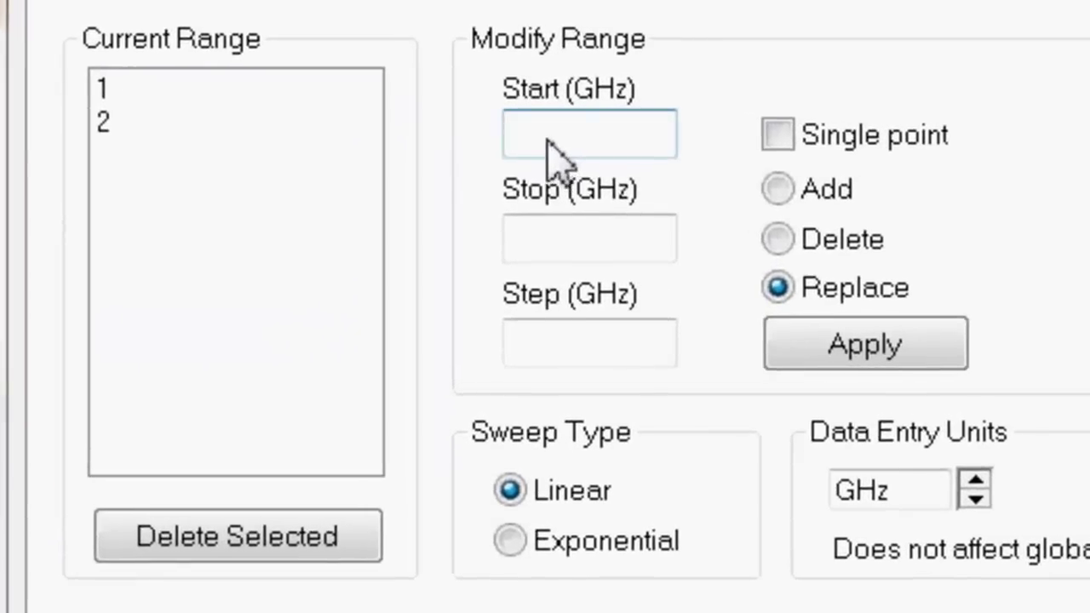
text(3)
click(777, 136)
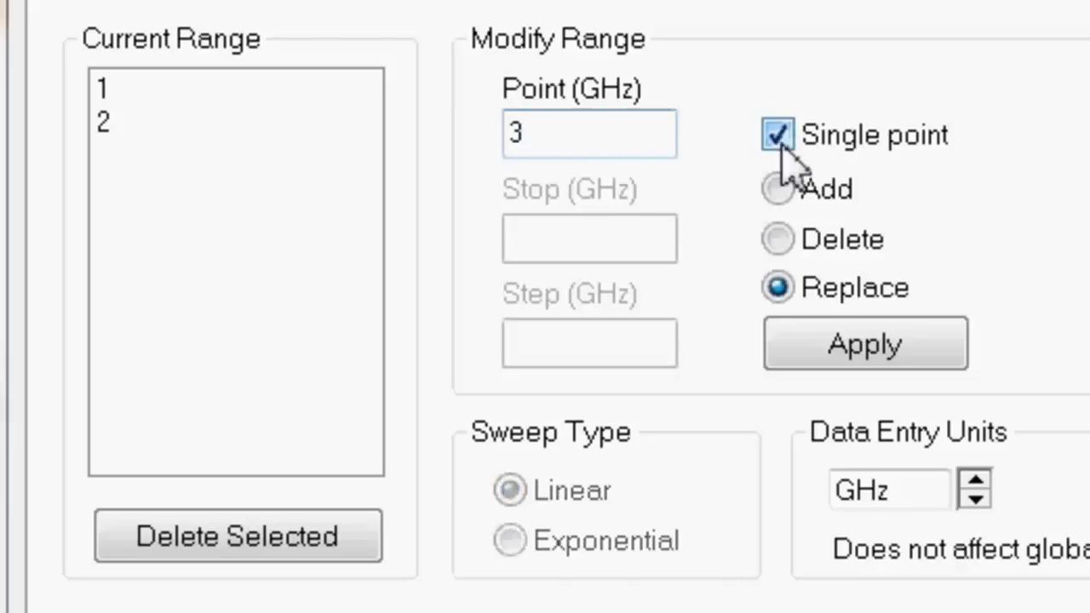
click(848, 357)
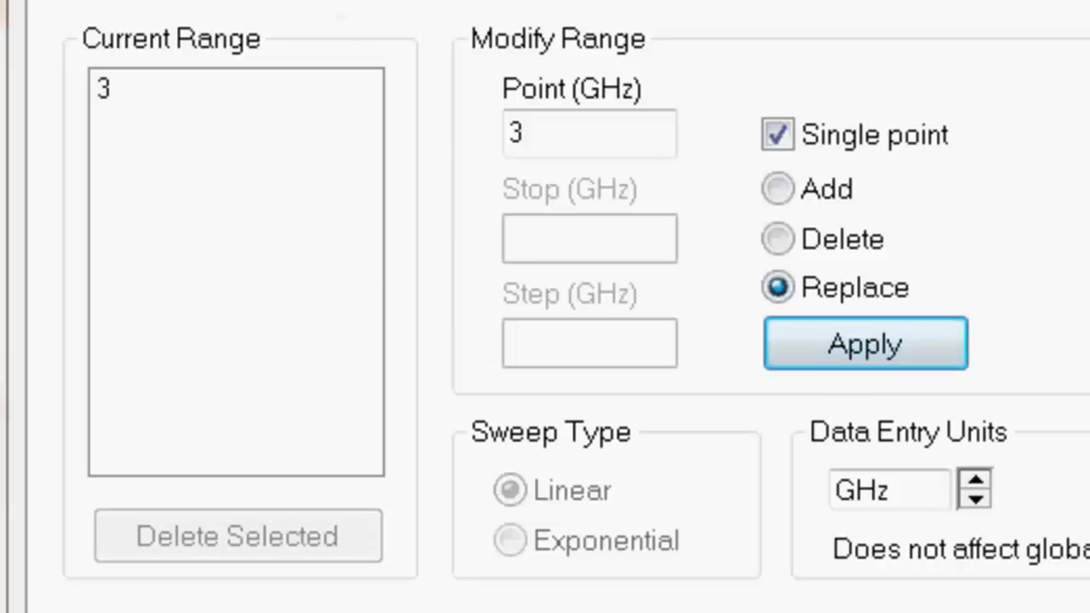
key(ctrl+Tab)
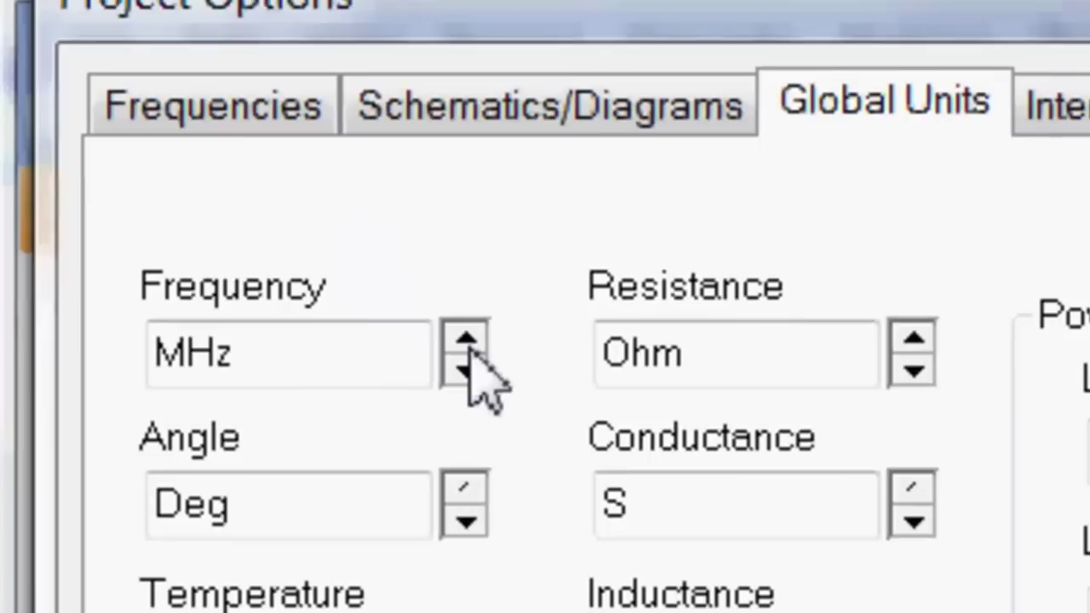
Step the Global Units frequency setting up from MHz to GHz
click(464, 340)
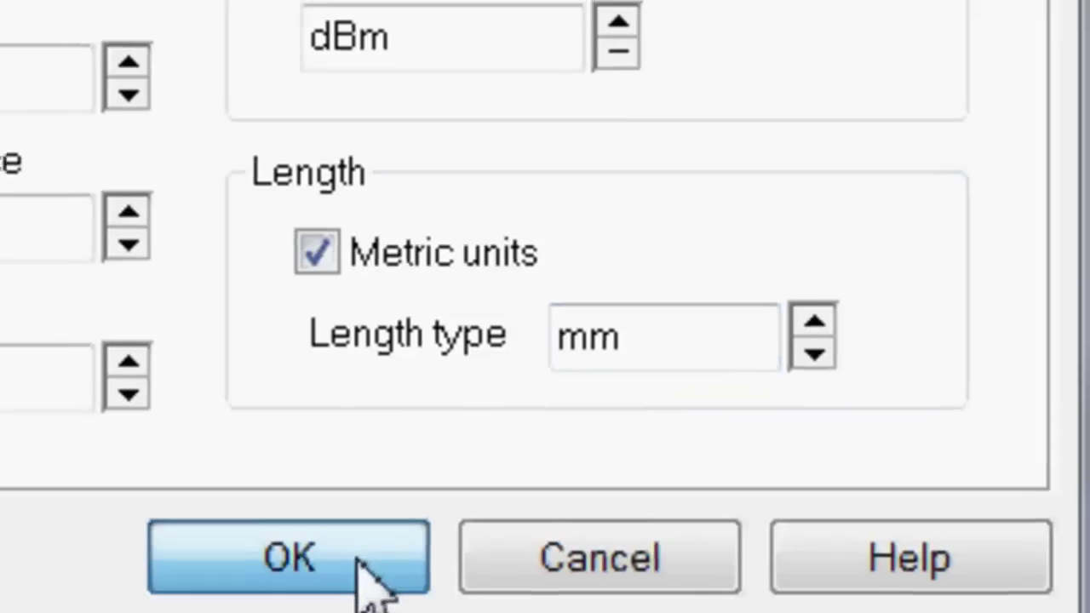
Close Project Options and create a new circuit schematic named 'Transmission Line 1'
click(373, 579)
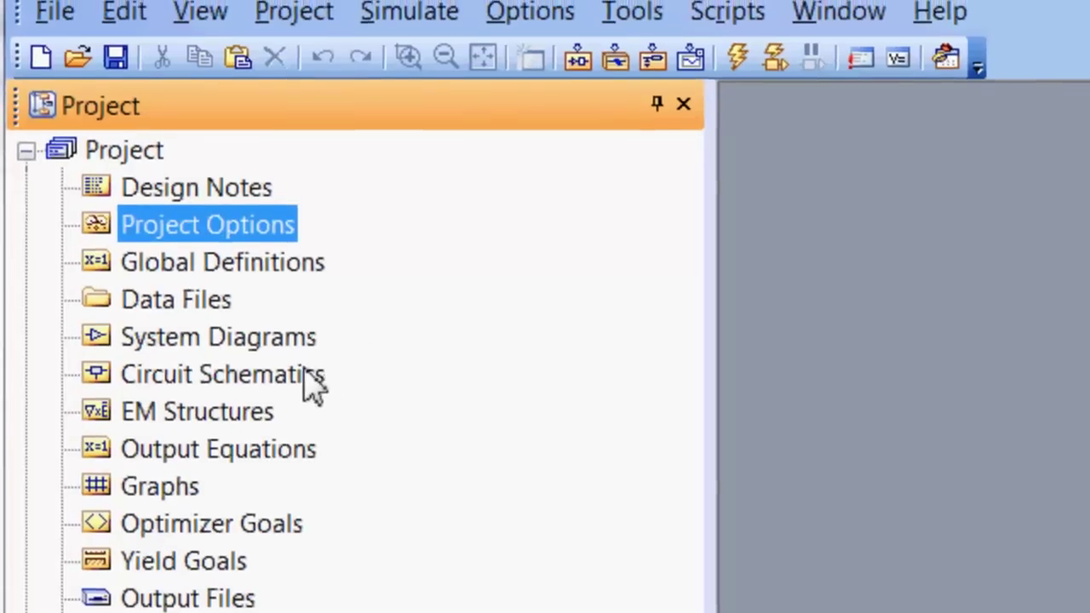
click(296, 367)
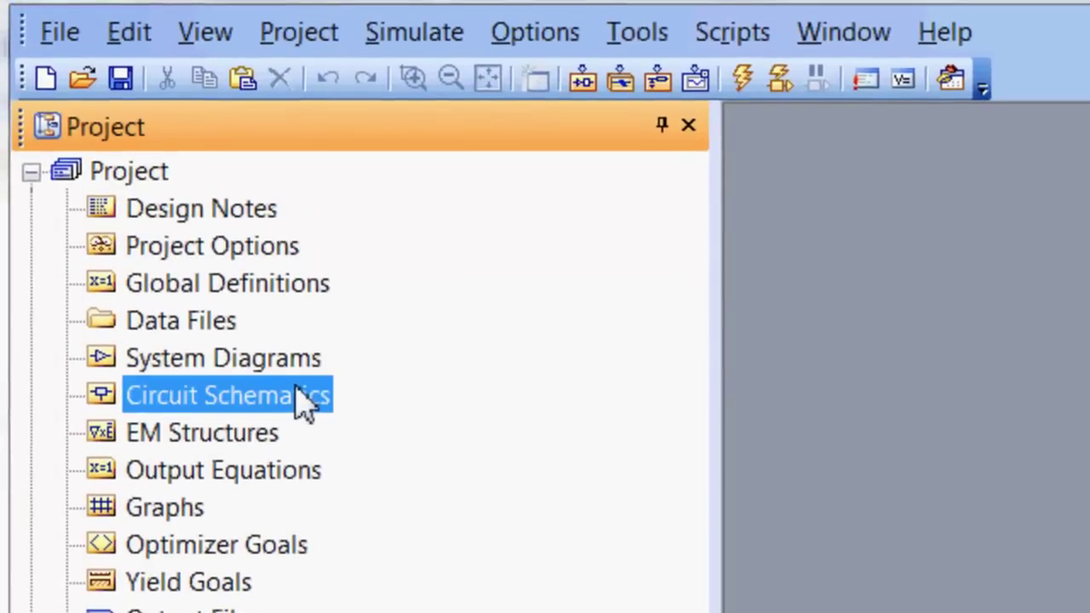
right_click(305, 403)
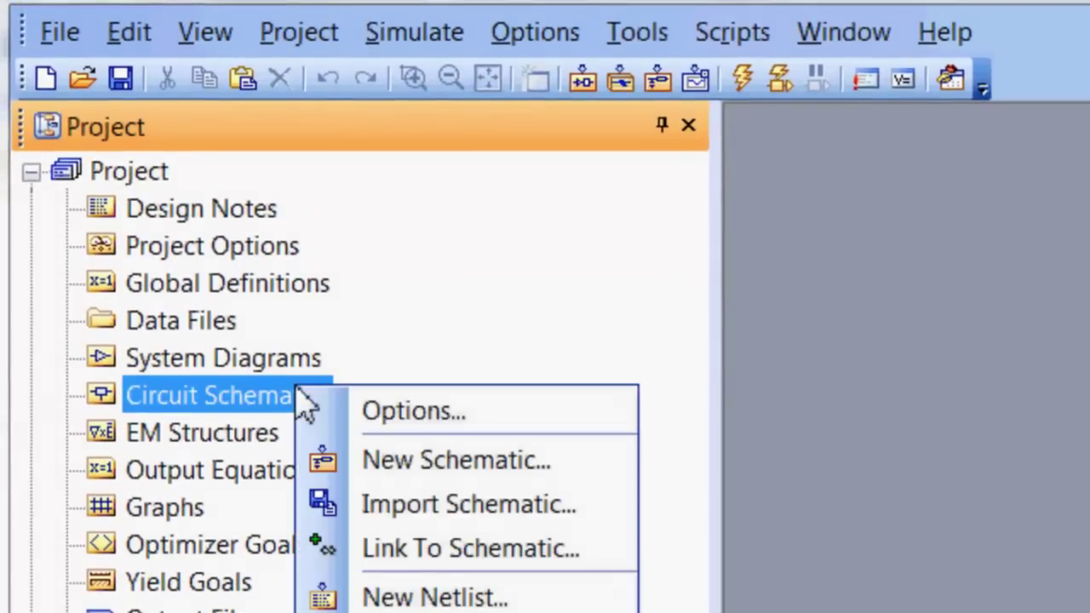
click(431, 482)
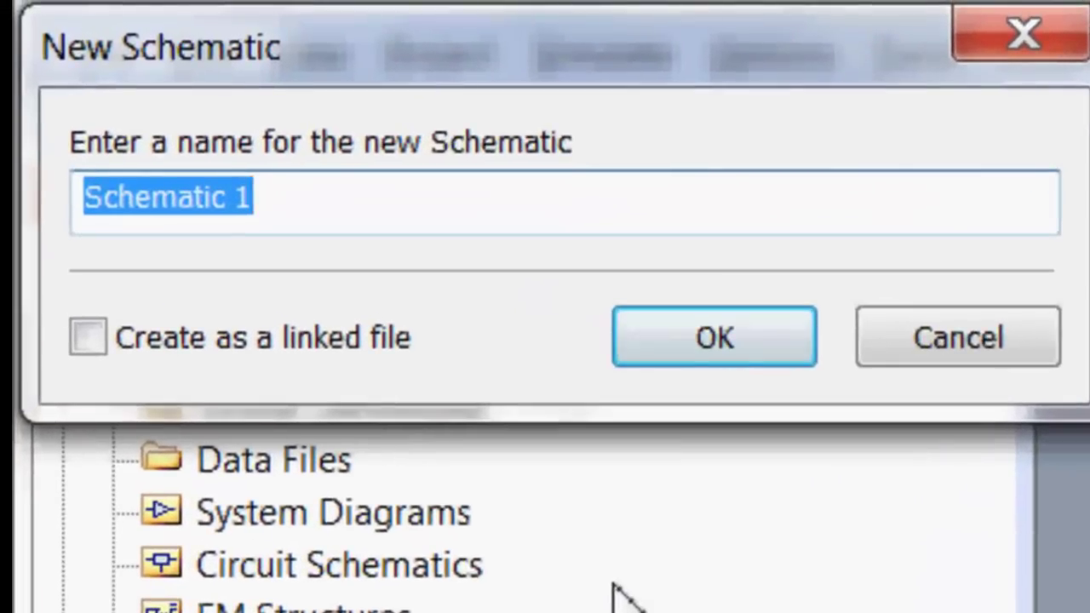
text(Transmission Line 1)
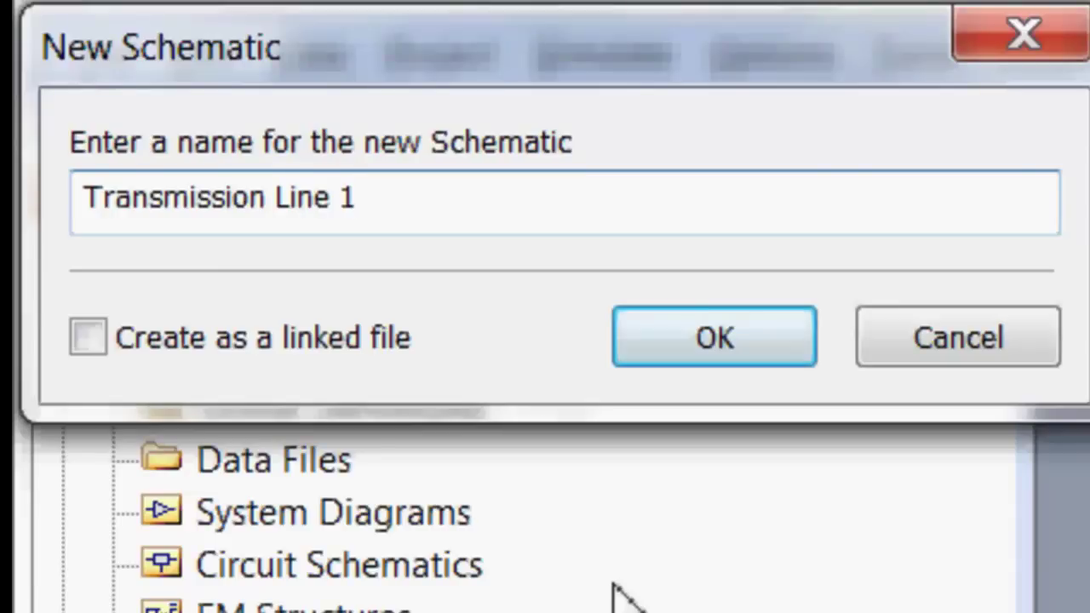
key(Return)
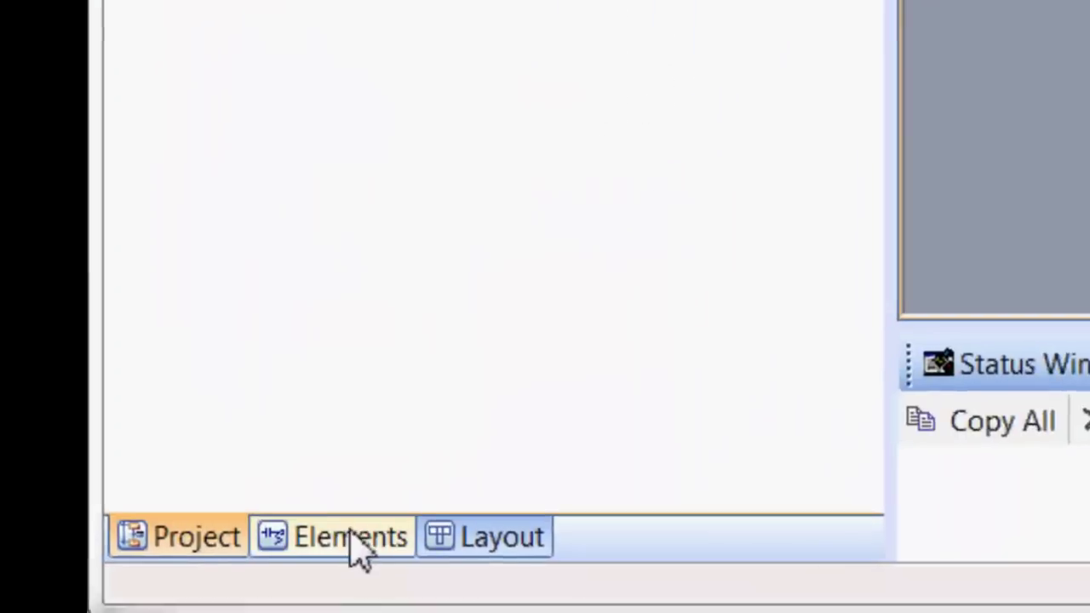
Drag a TLINP element from Transmission Lines > Physical onto the Transmission Line 1 schematic
click(352, 537)
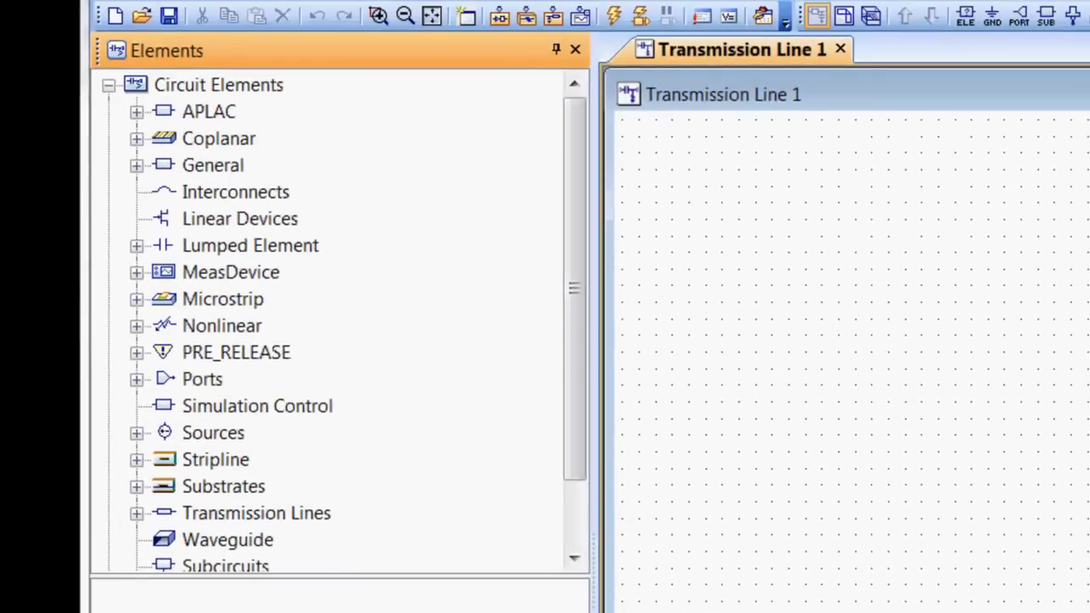
drag(571, 336, 568, 423)
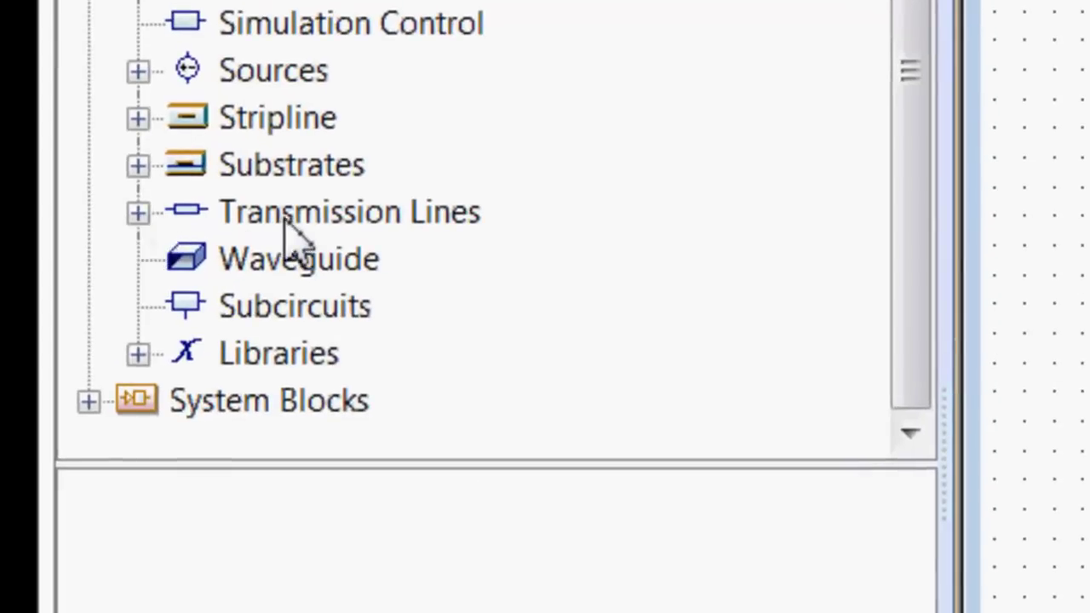
click(282, 218)
click(137, 212)
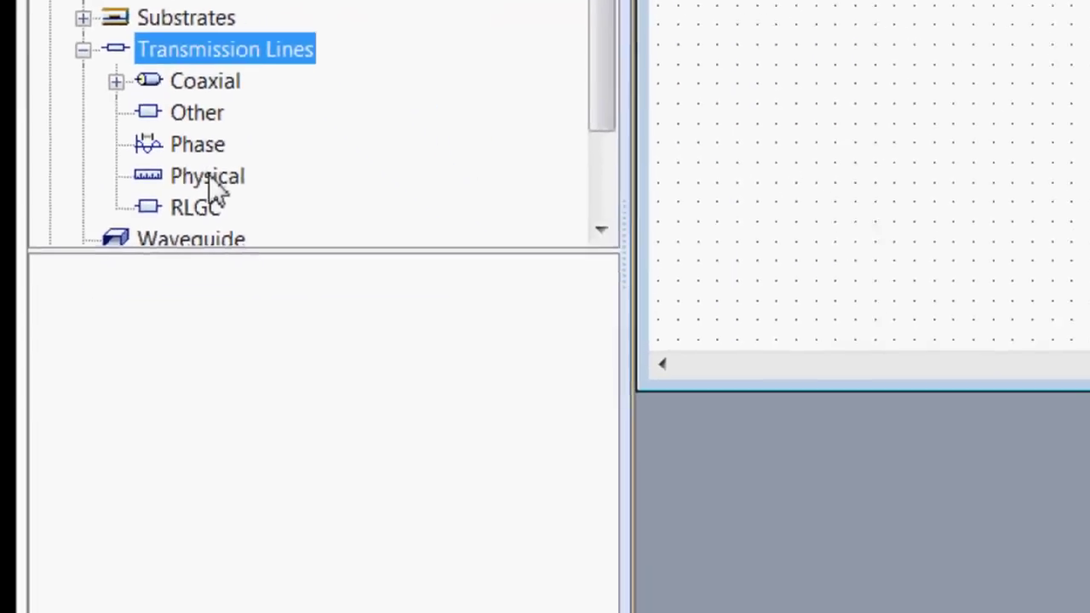
click(322, 347)
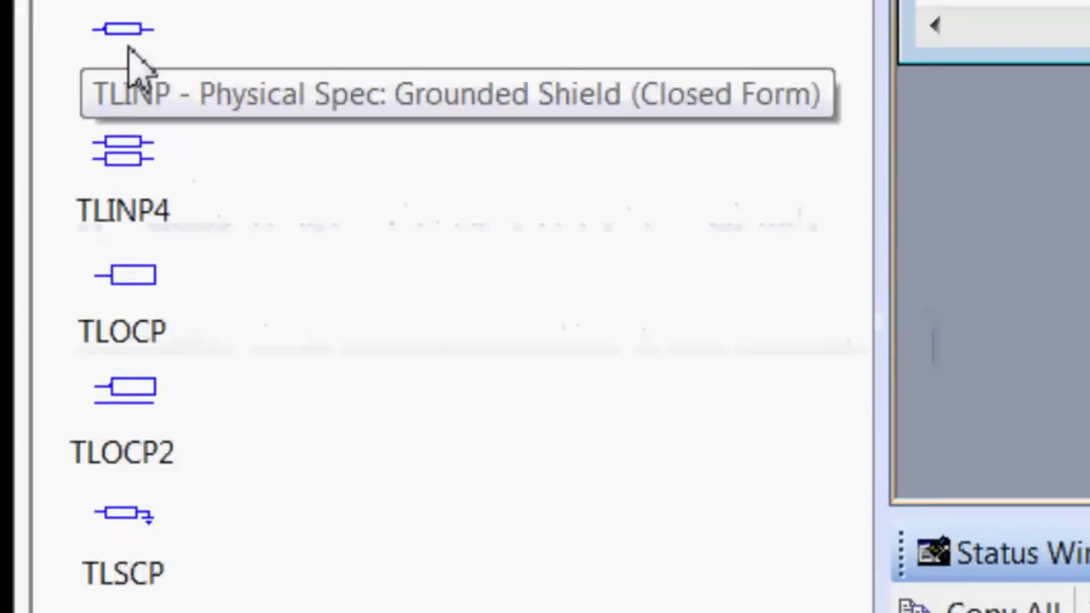
drag(141, 183, 1064, 162)
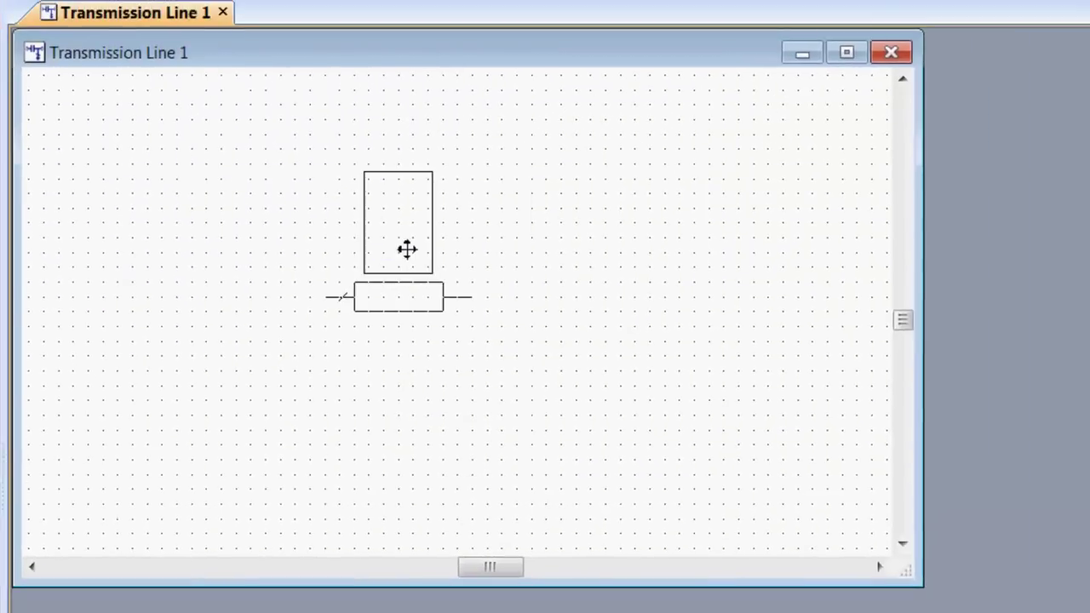
drag(407, 248, 386, 212)
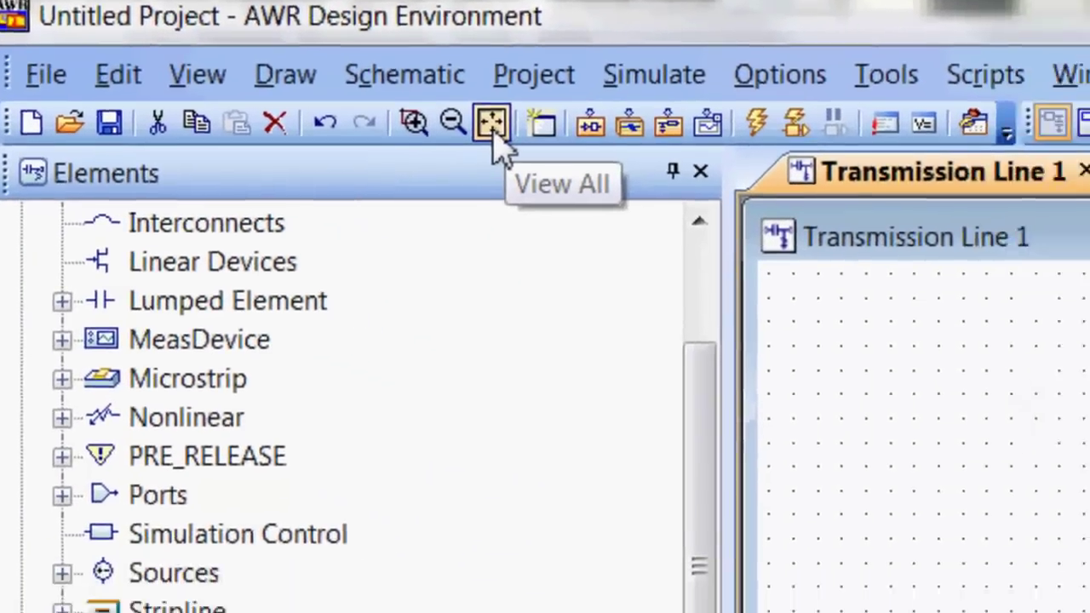
Maximize the schematic and pick the RES resistor from an element search for 'res'
click(492, 125)
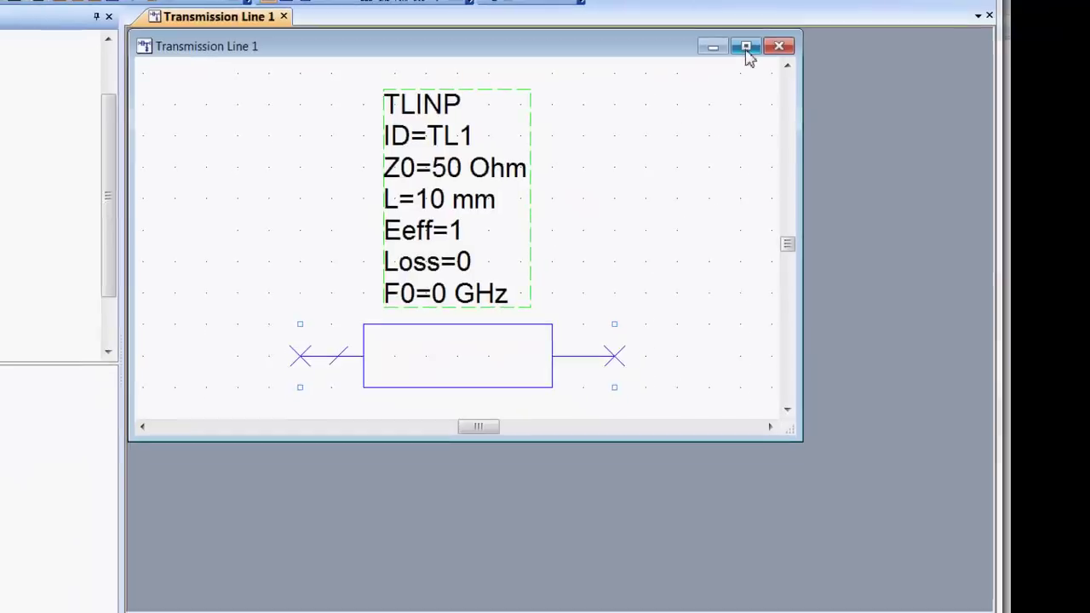
click(864, 64)
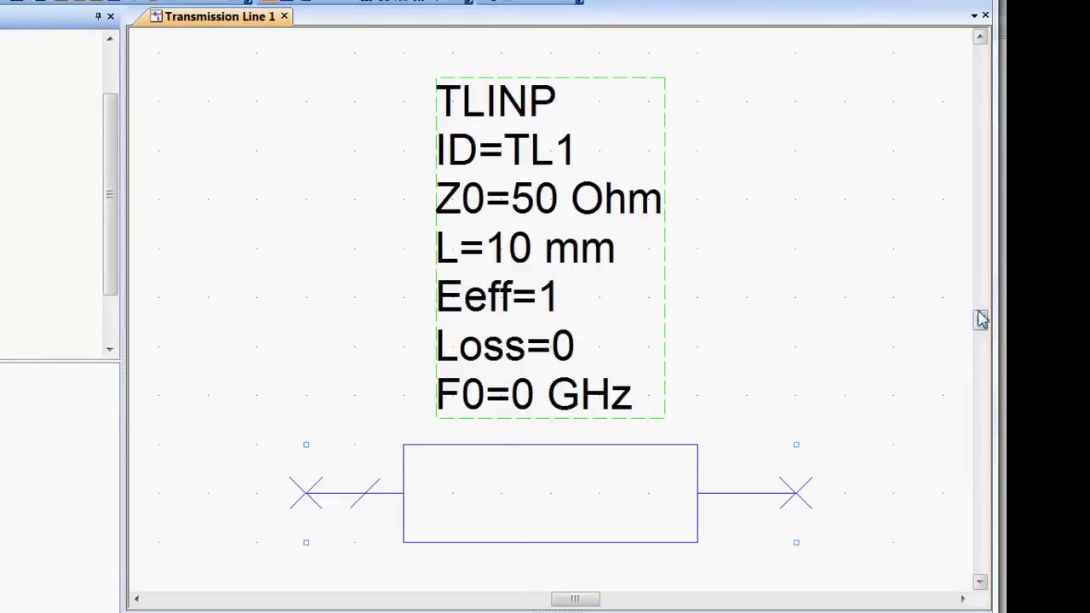
drag(980, 318, 985, 353)
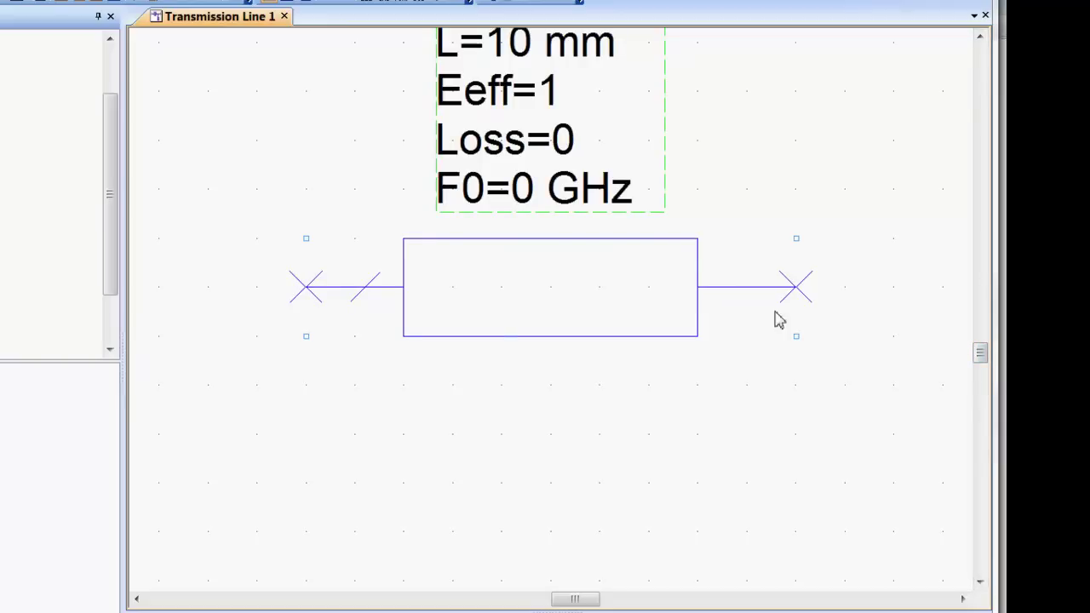
key(ctrl+l)
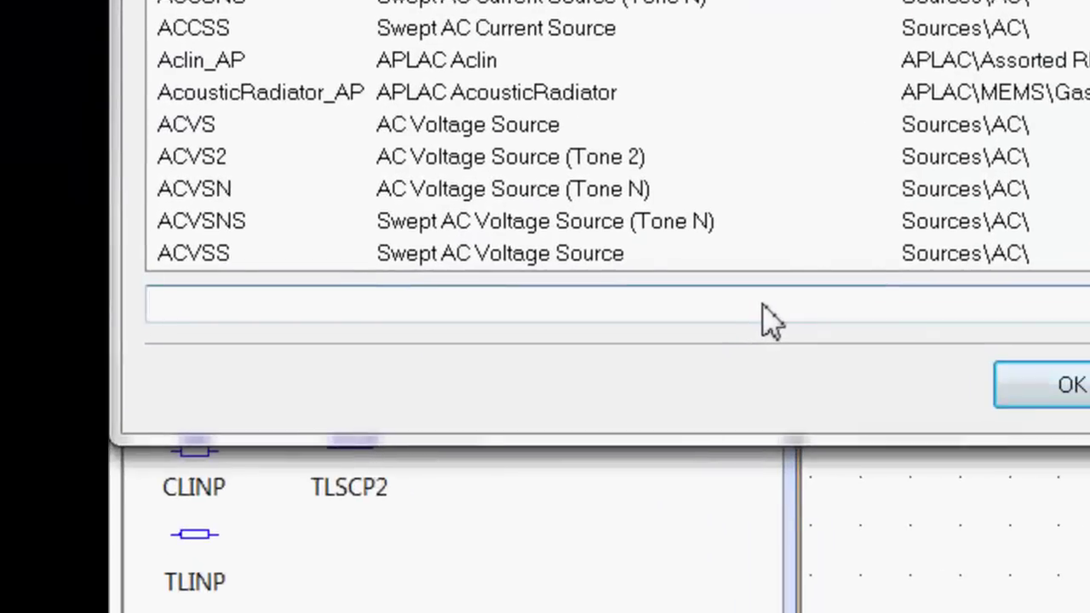
text(res)
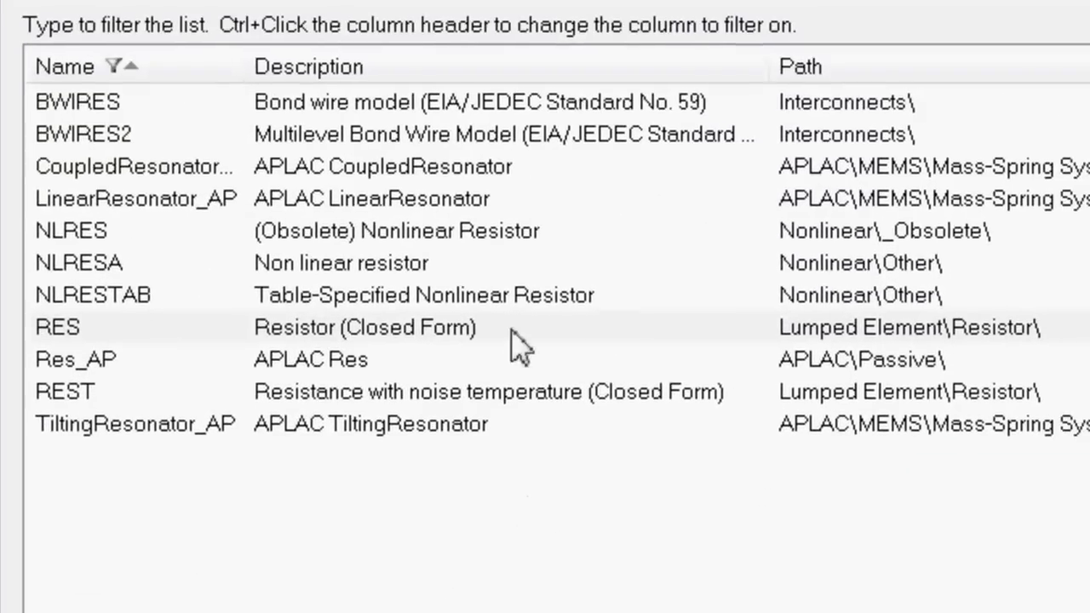
click(515, 332)
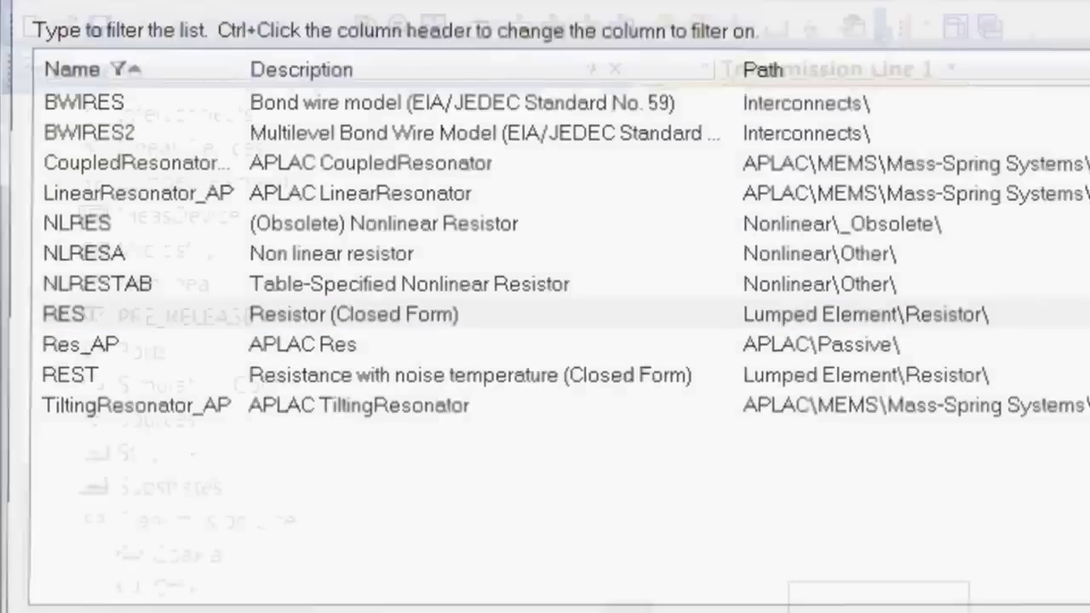
key(Return)
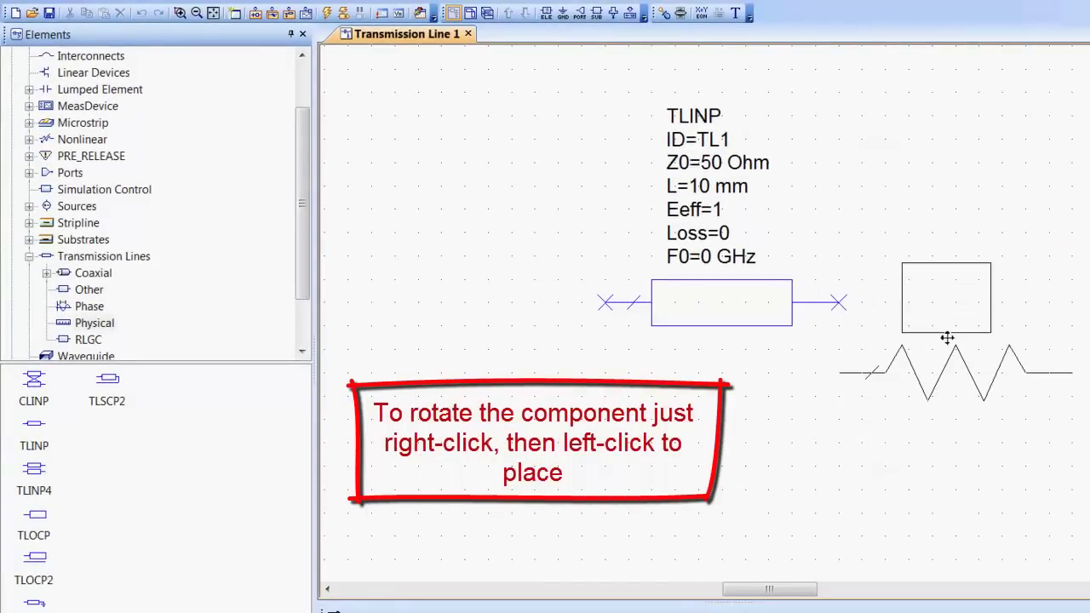
Rotate the resistor vertical and place it at TL1's right end
right_click(947, 338)
right_click(946, 336)
right_click(946, 336)
right_click(945, 333)
right_click(945, 333)
right_click(944, 333)
right_click(933, 337)
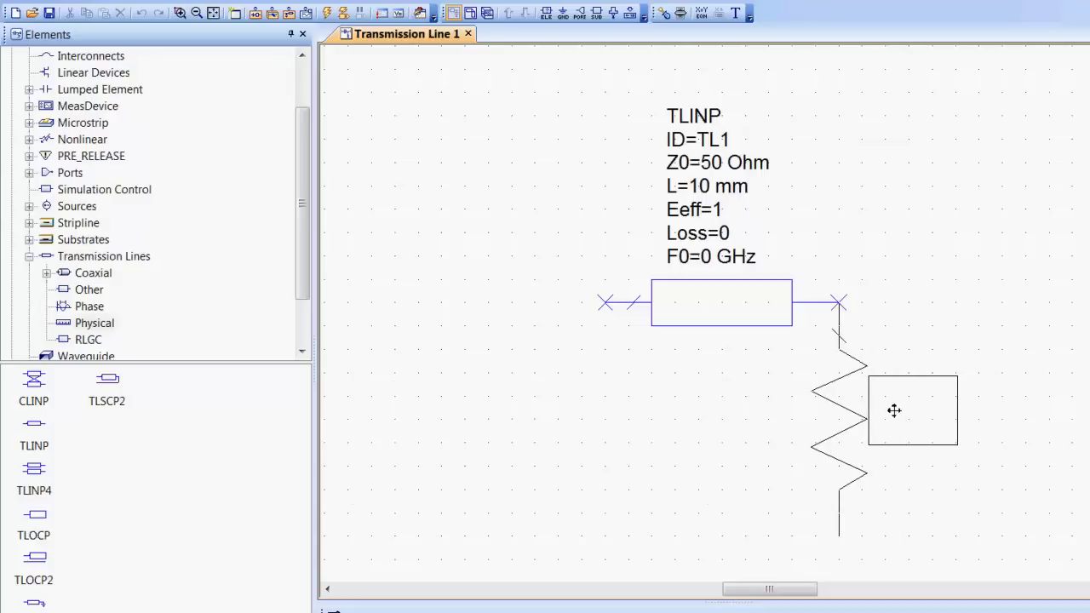
click(893, 411)
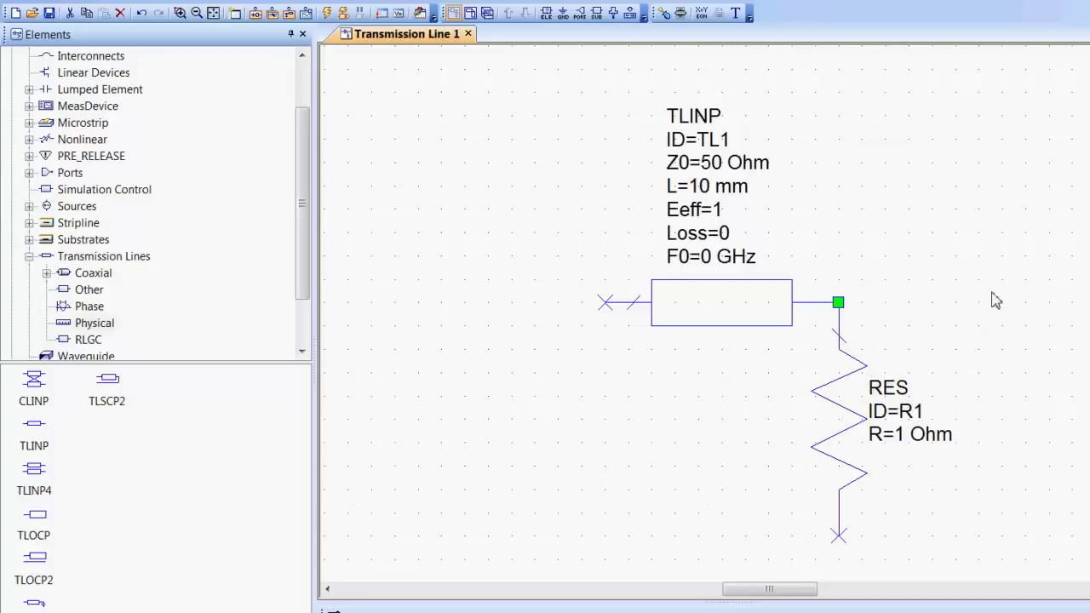
Attach a GND element to resistor R1's bottom terminal
scroll(1003, 287, down, 1)
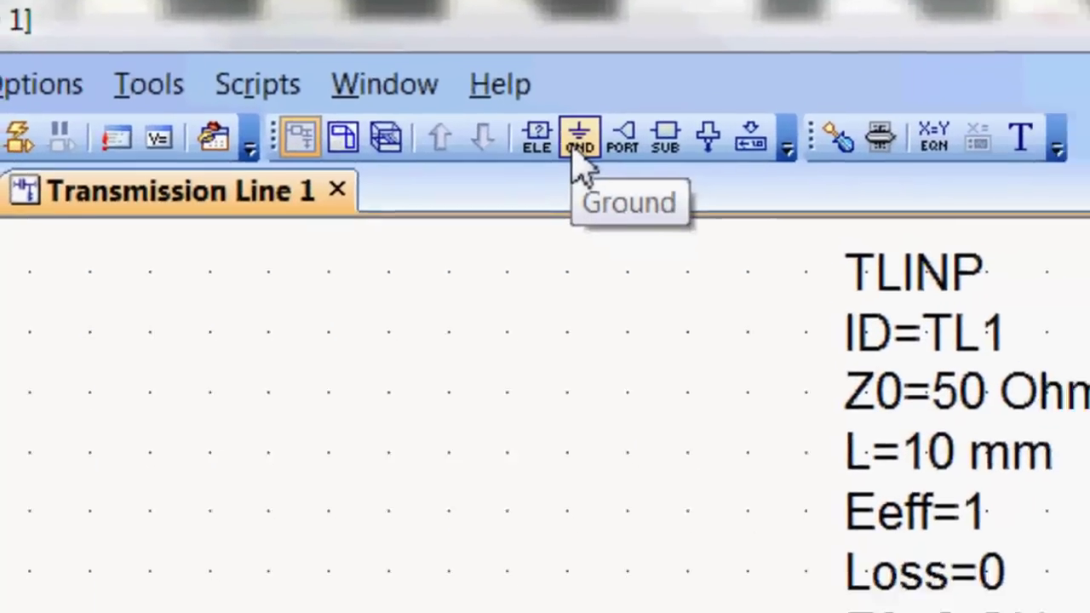
click(611, 157)
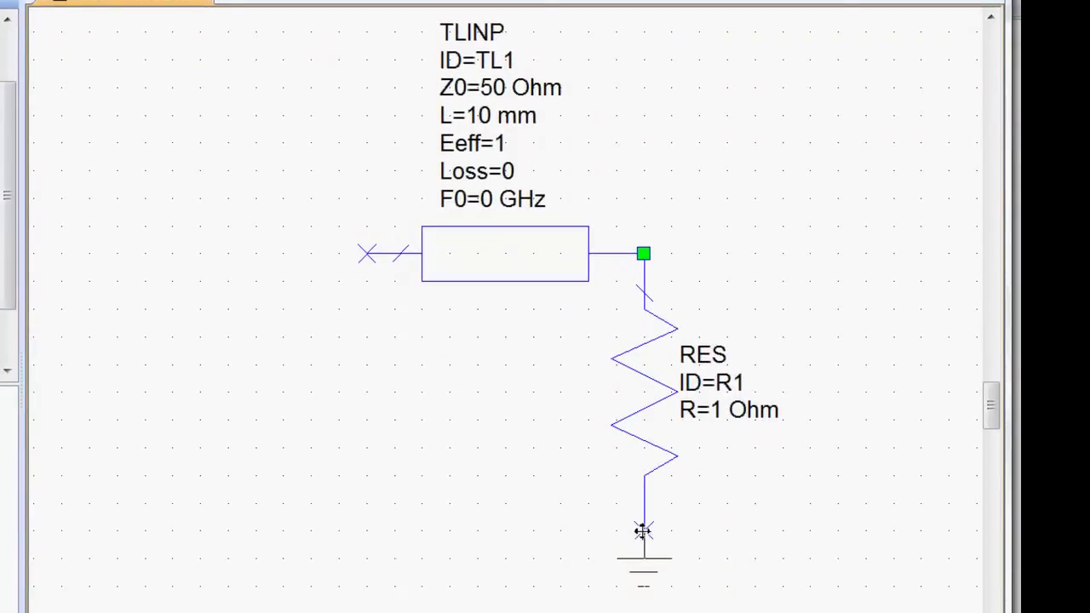
click(642, 530)
click(394, 477)
Change resistor R1's R value from 1 to 50 Ohm
click(721, 411)
click(720, 412)
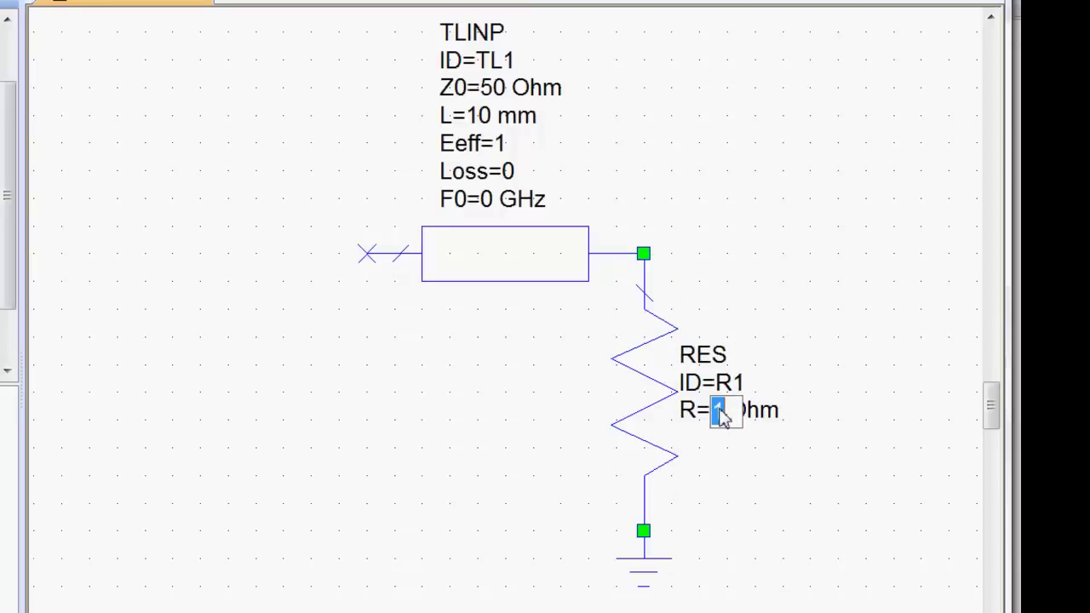
text(50)
key(Return)
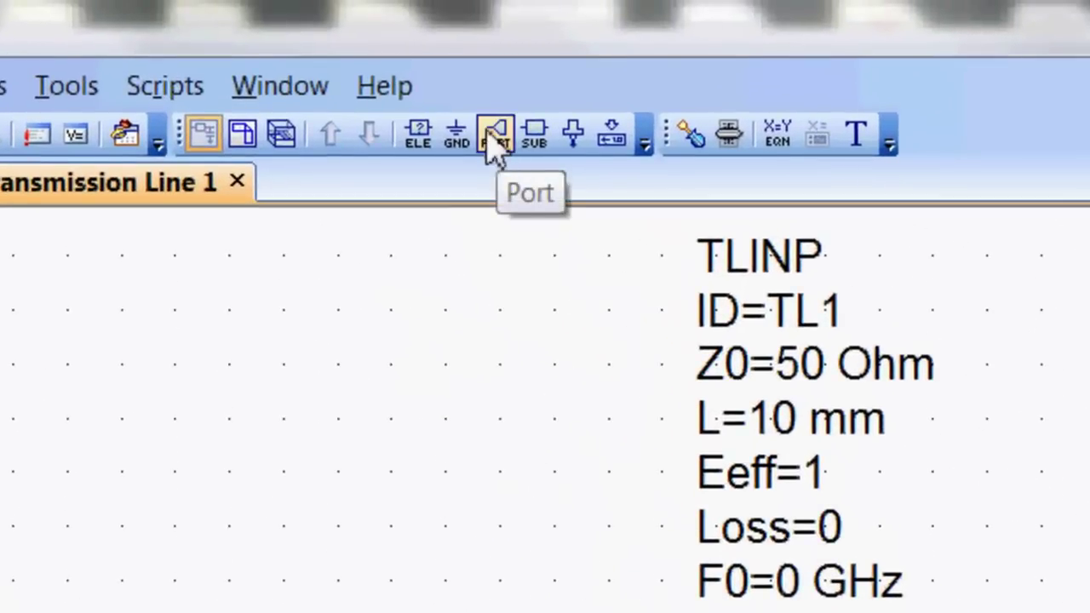
Place a rotated 50 Ohm port P=1 left of TL1 and wire it to TL1's input
click(492, 135)
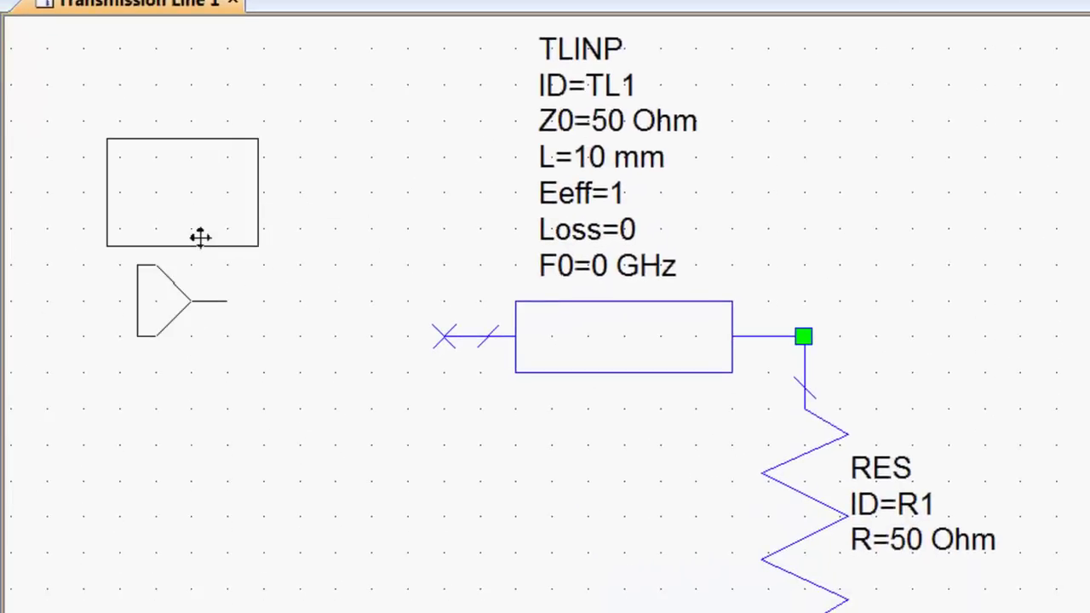
right_click(201, 237)
right_click(201, 237)
right_click(202, 237)
right_click(202, 238)
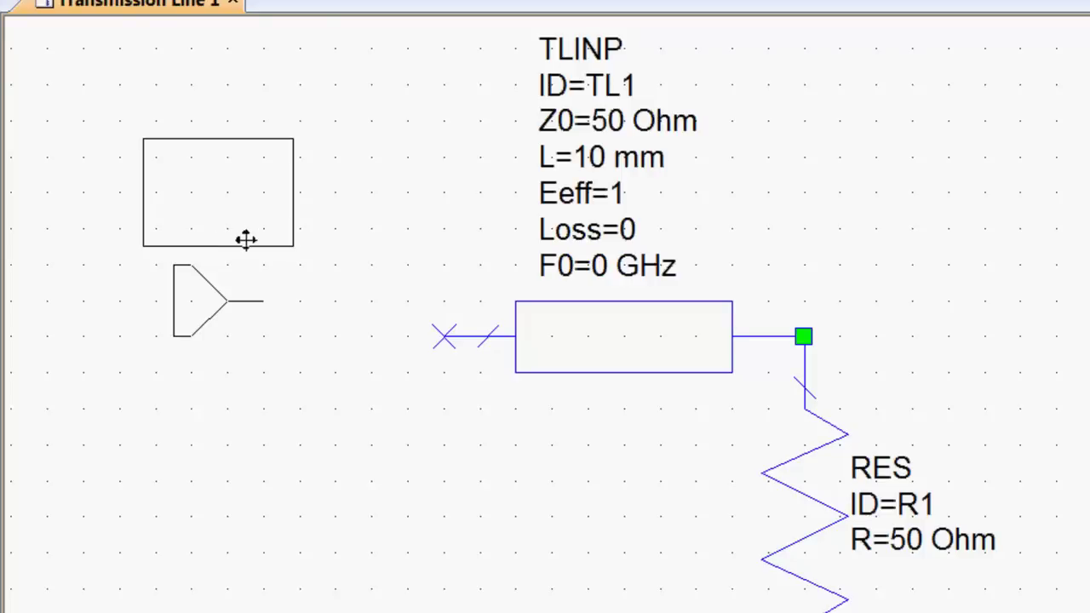
click(259, 264)
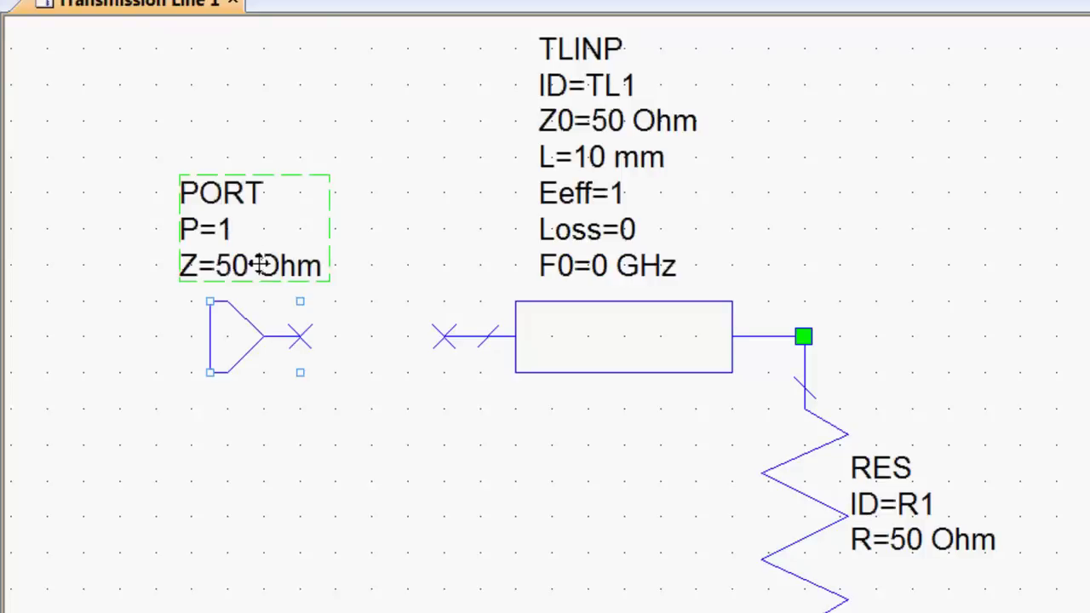
click(301, 338)
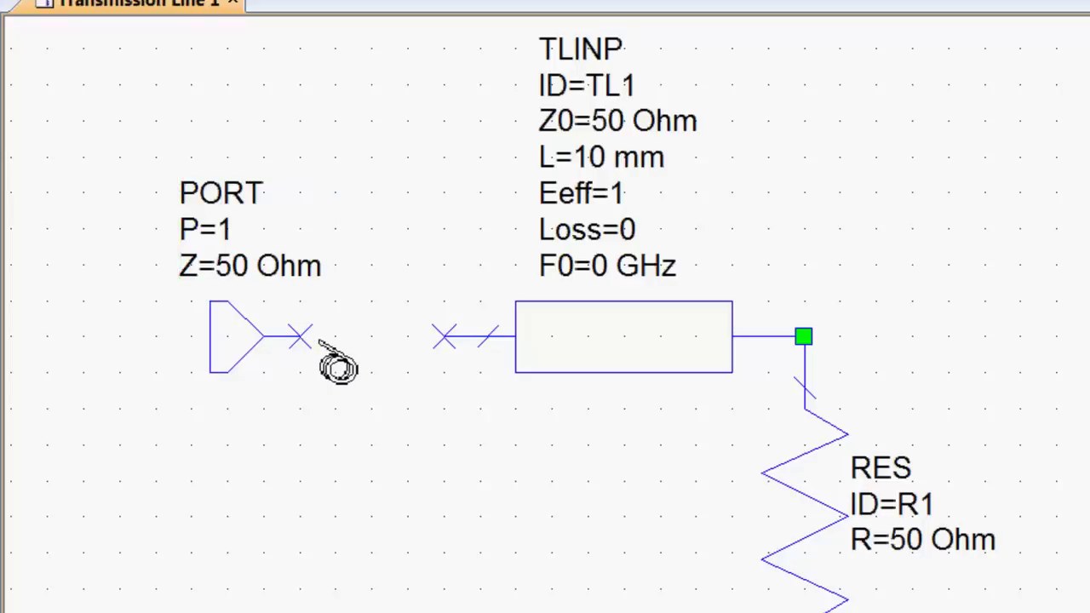
click(444, 338)
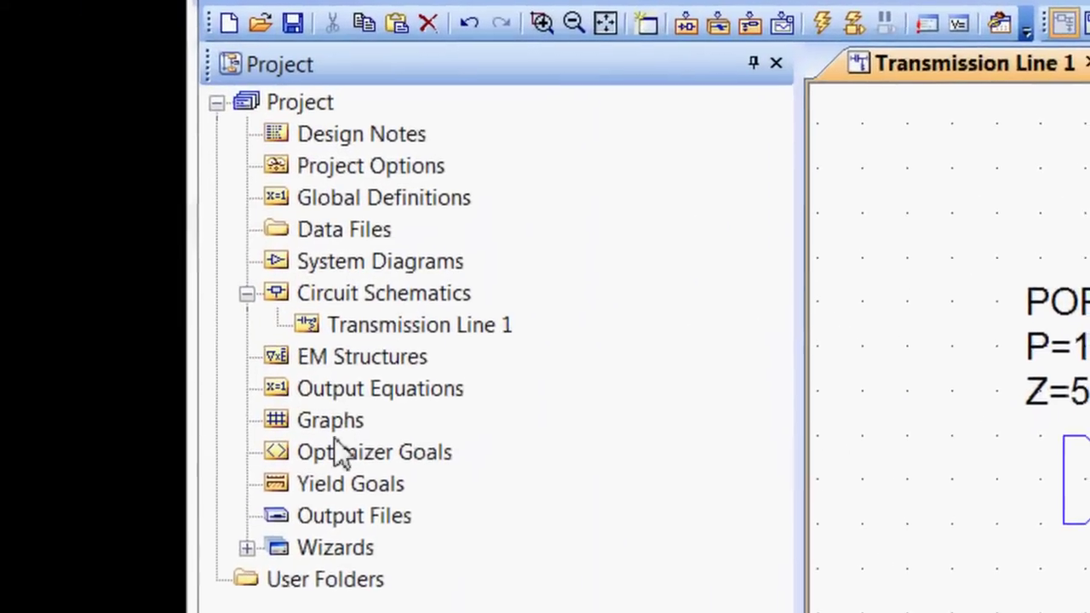
Create a new Smith Chart graph, Graph 1, from the Graphs node
right_click(332, 414)
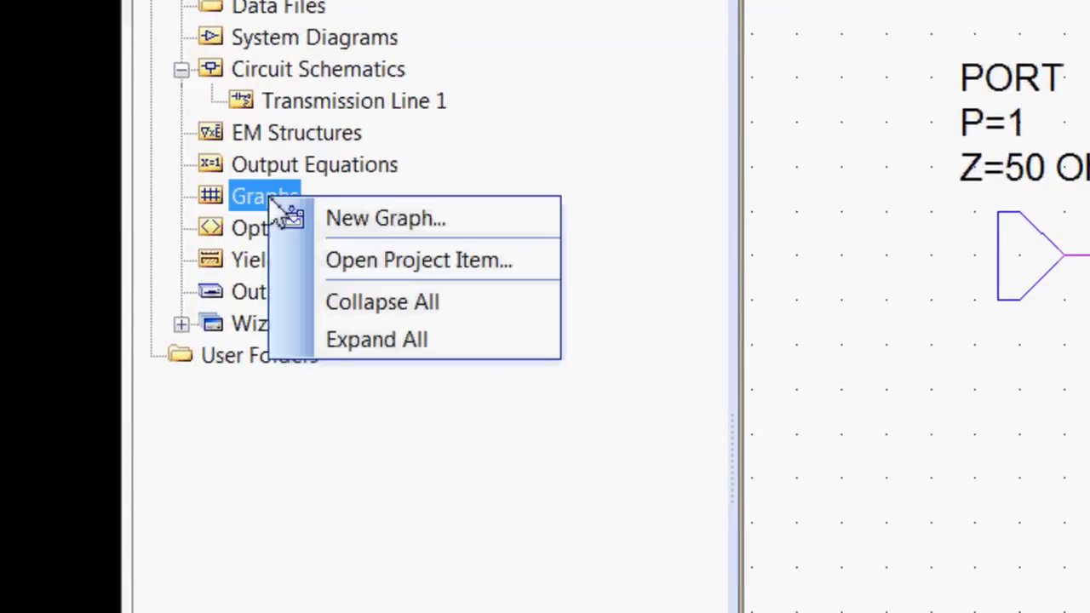
click(382, 219)
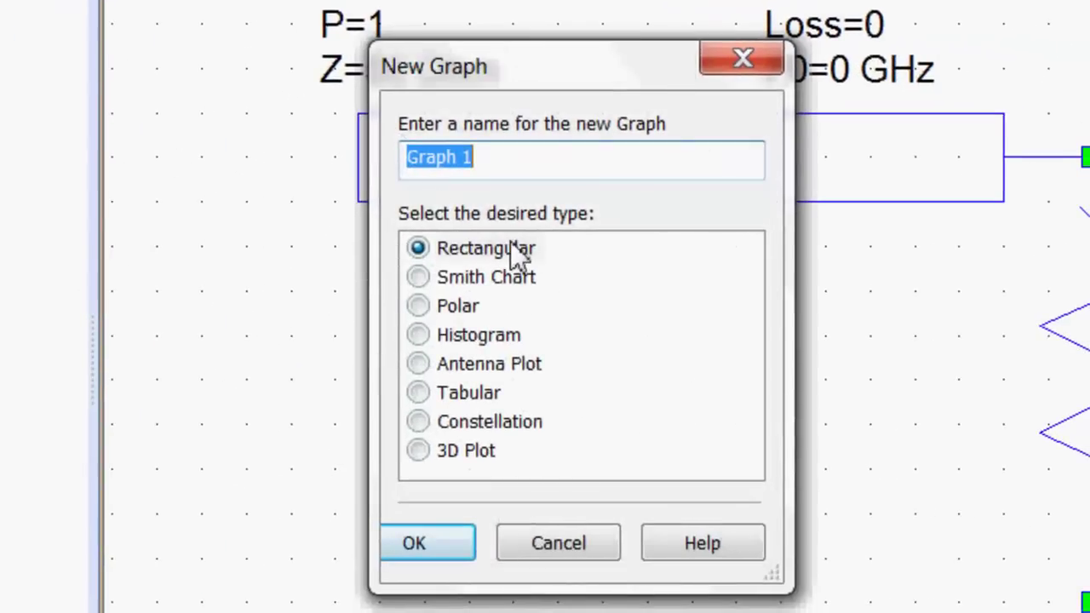
click(417, 277)
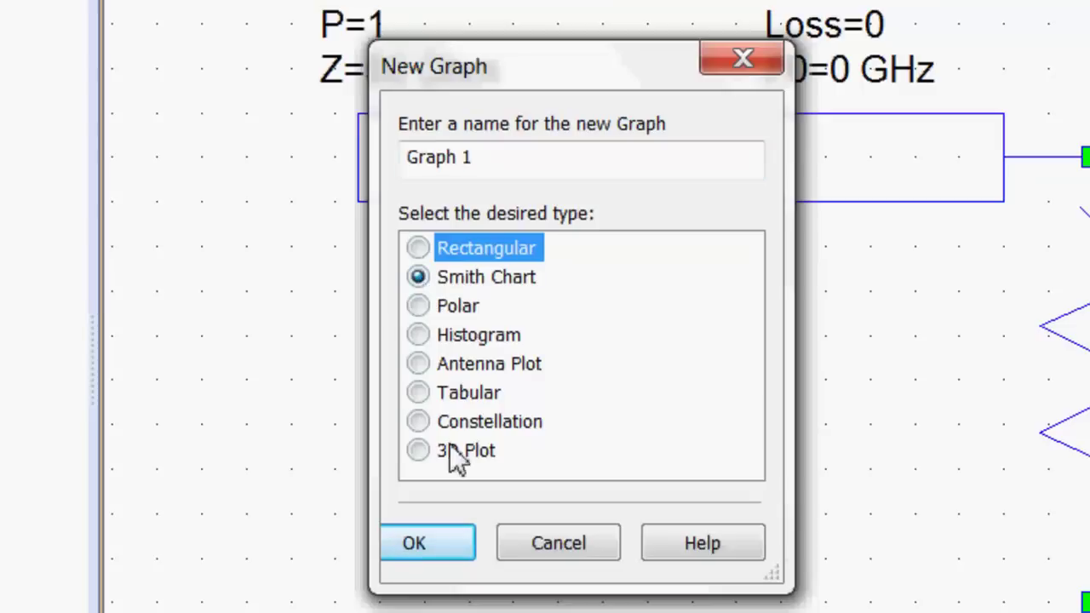
click(432, 545)
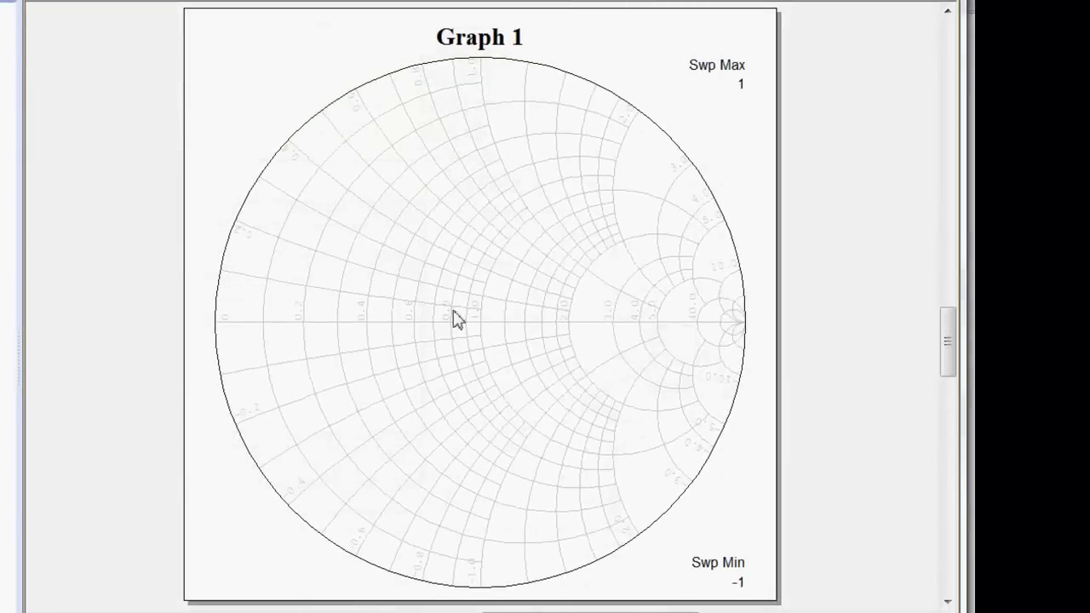
Start adding a measurement to Graph 1 using Transmission Line 1 as the data source
right_click(462, 317)
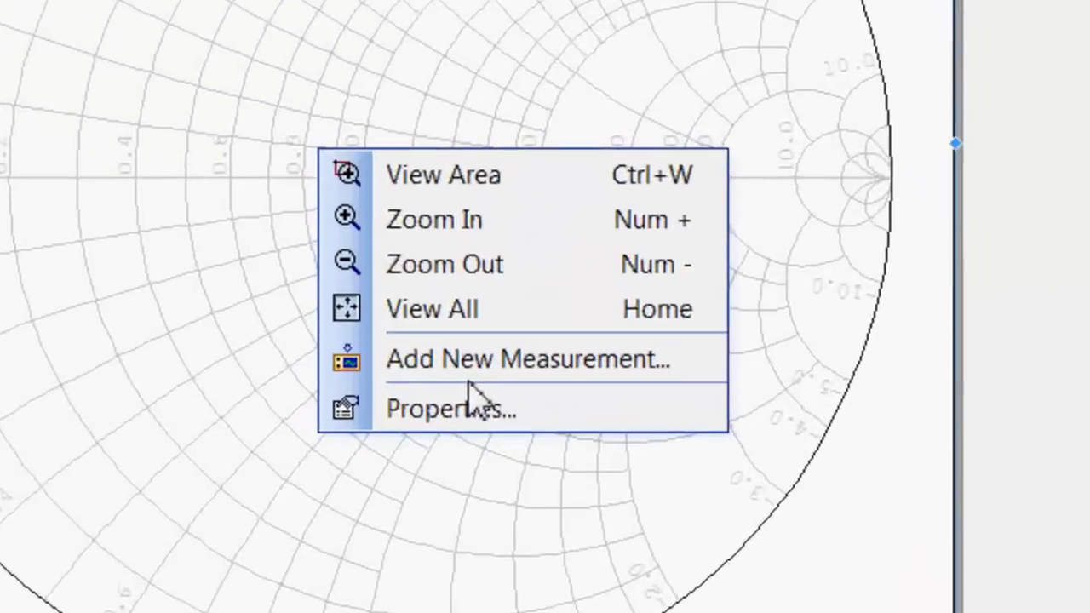
click(442, 344)
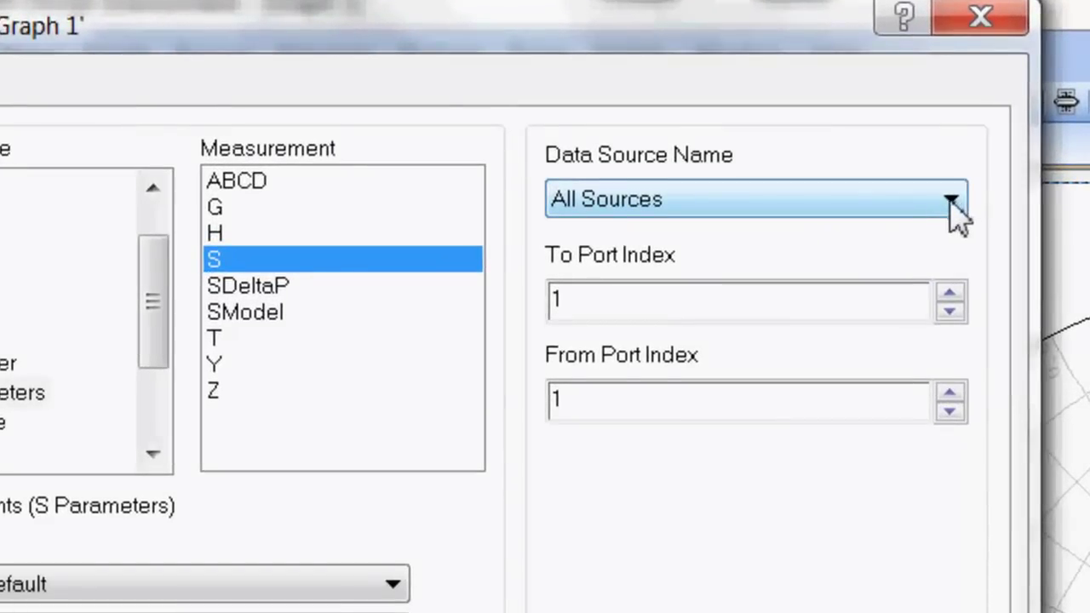
click(948, 202)
click(907, 252)
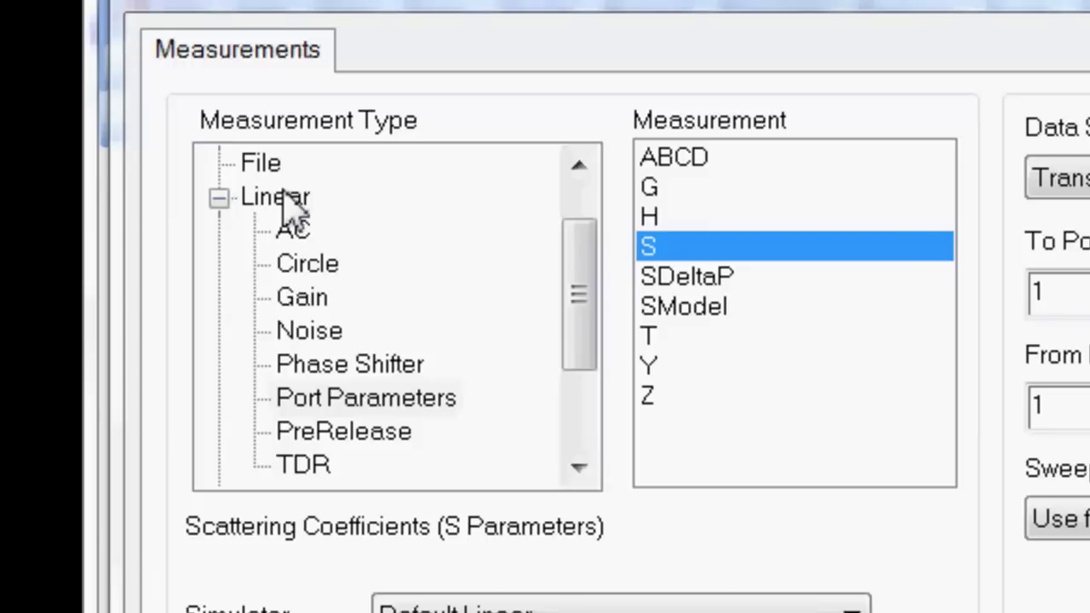
Add a port-1 ZIN input-impedance measurement of Transmission Line 1 to Graph 1 and confirm it
click(283, 194)
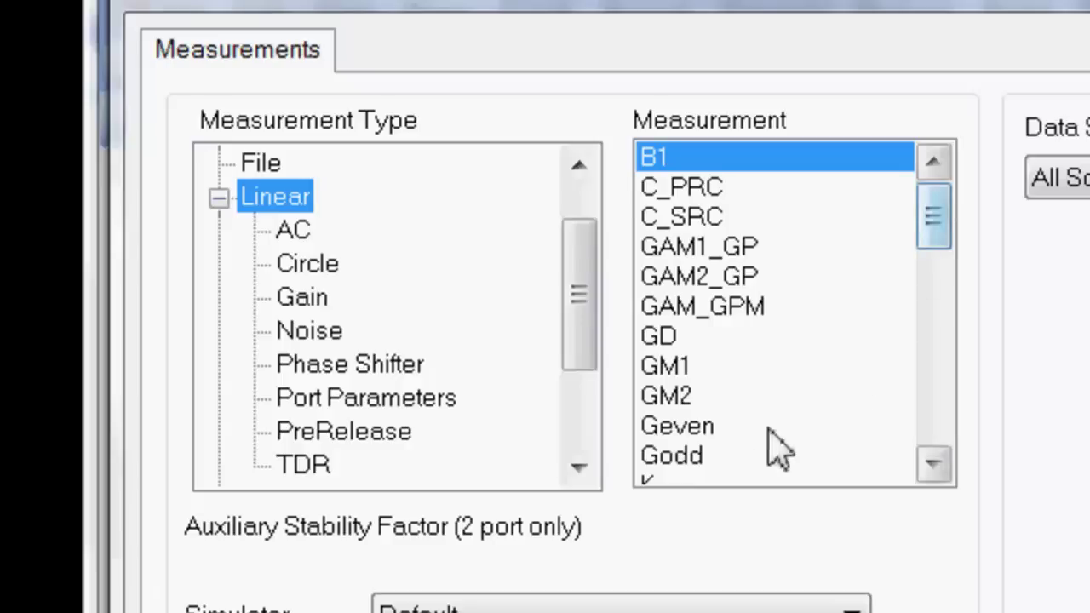
click(934, 466)
drag(934, 467, 928, 463)
scroll(911, 383, down, 5)
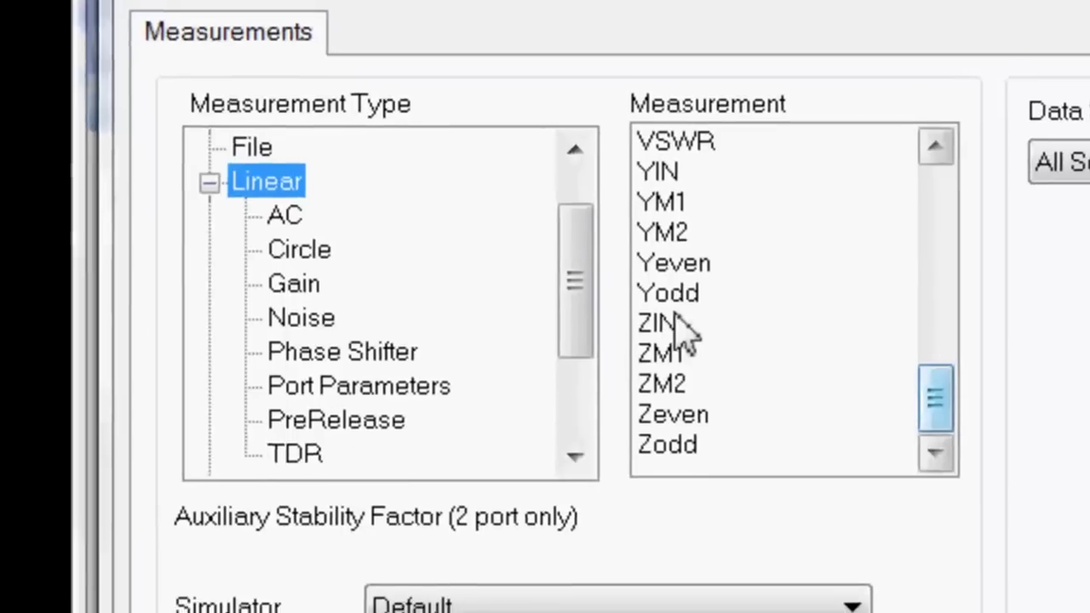
click(673, 322)
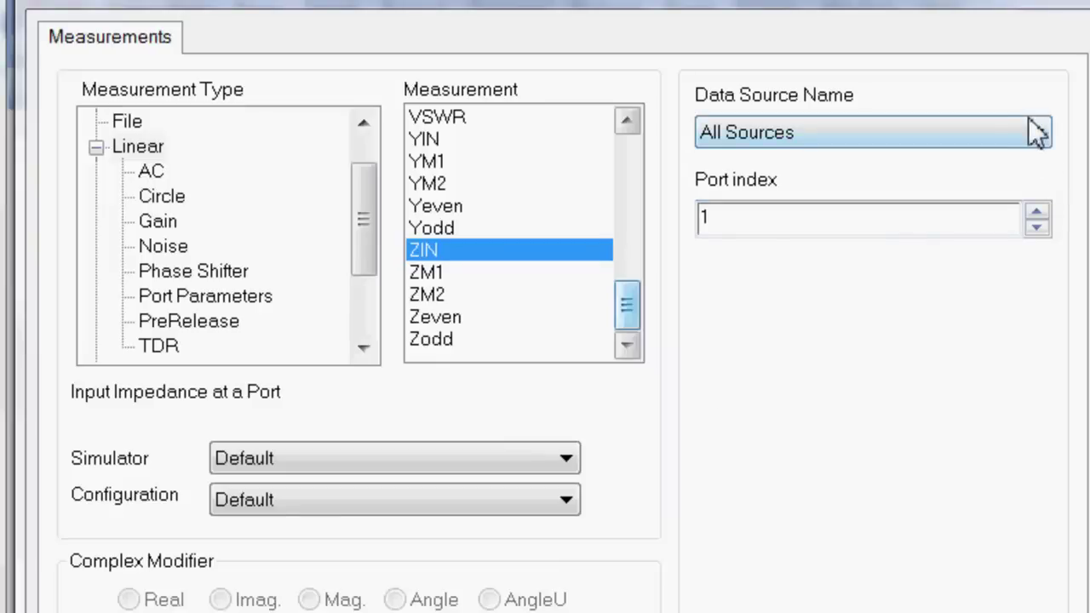
click(1039, 132)
click(1018, 178)
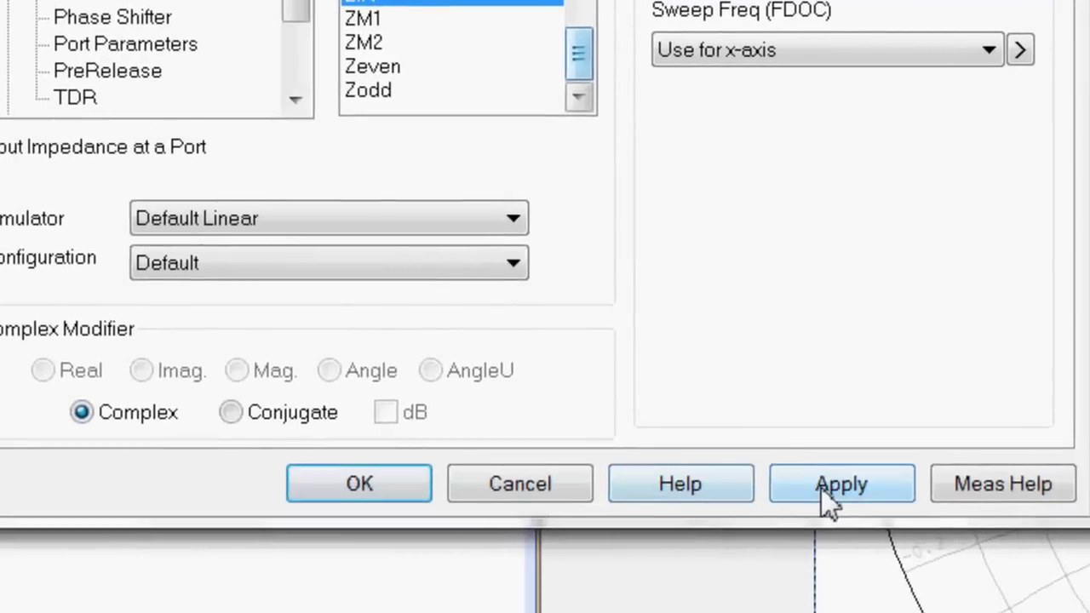
click(821, 487)
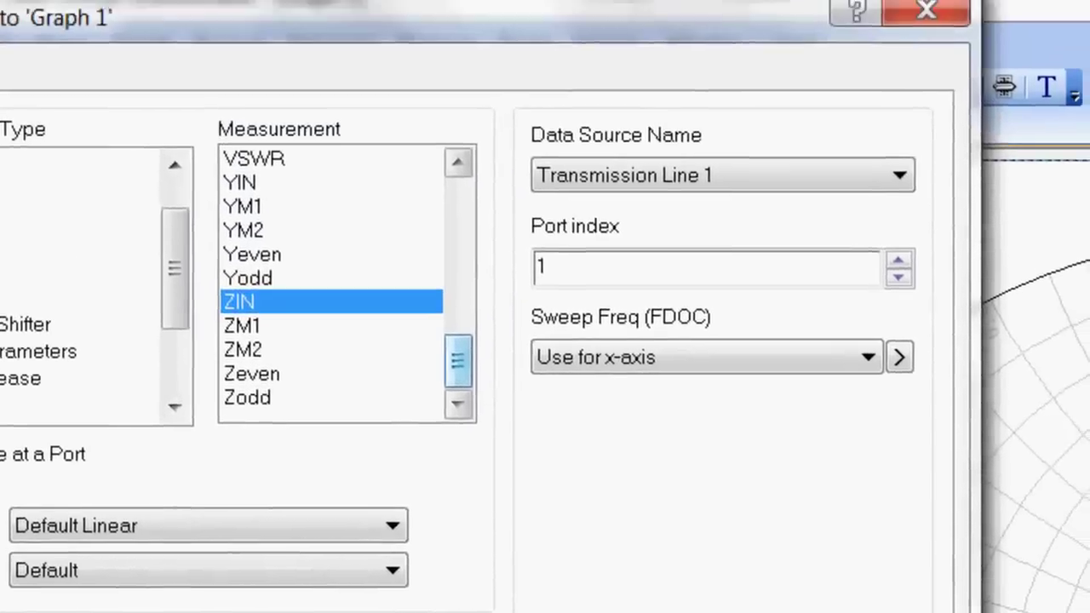
click(321, 549)
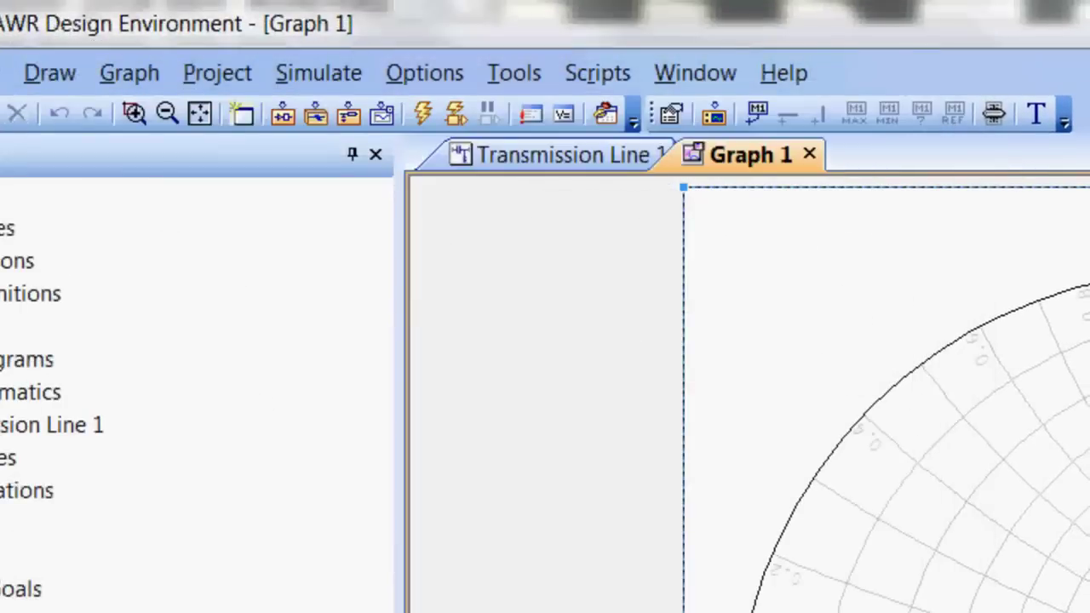
Run the analysis to plot ZIN(1), then bring up the Transmission Line 1 schematic
click(422, 115)
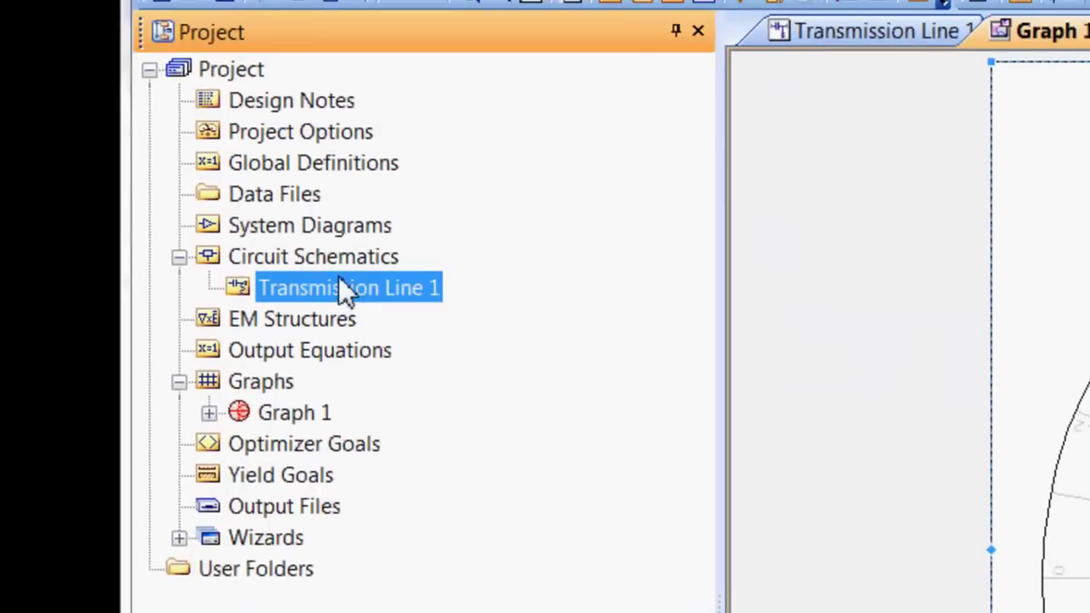
double_click(341, 286)
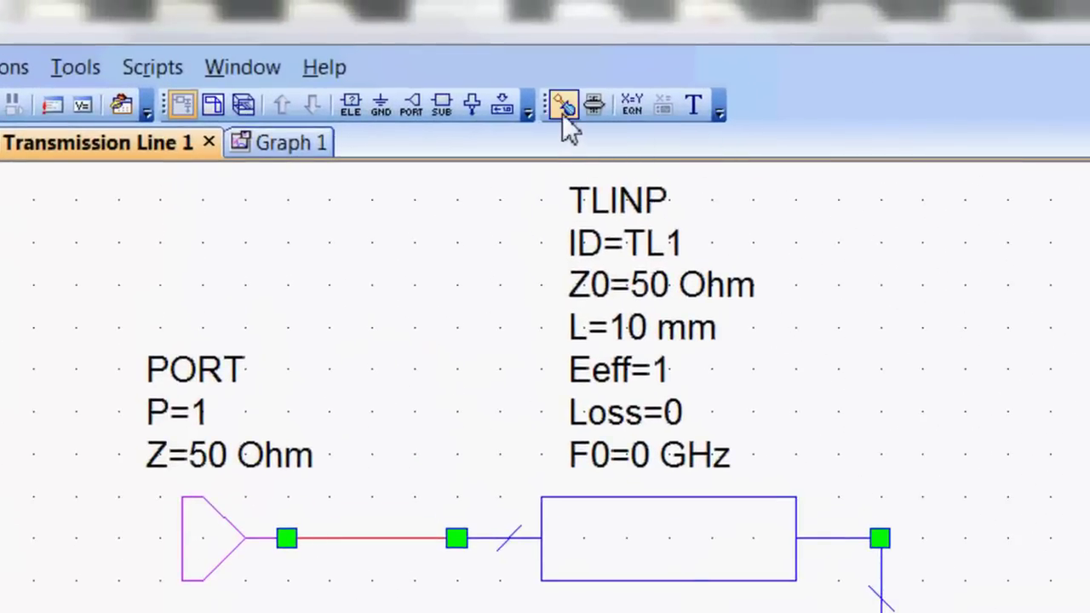
Mark the TLINP length L=10 mm as a tunable parameter
click(563, 104)
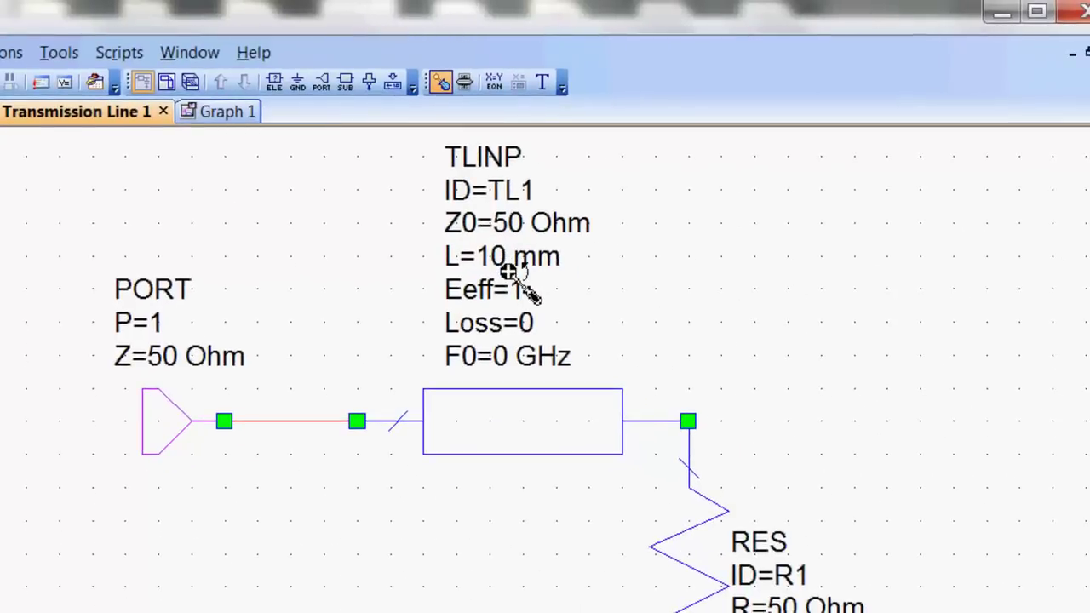
click(462, 256)
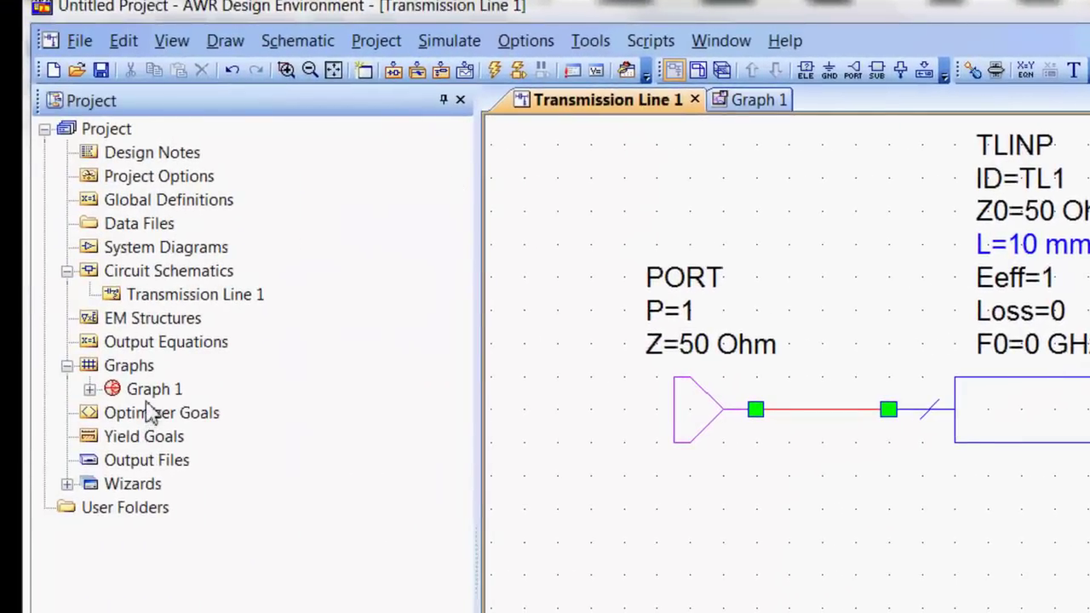
Show the Graph 1 Smith chart and tune TL1:L up to 20 while ZIN(1) stays centred
double_click(143, 389)
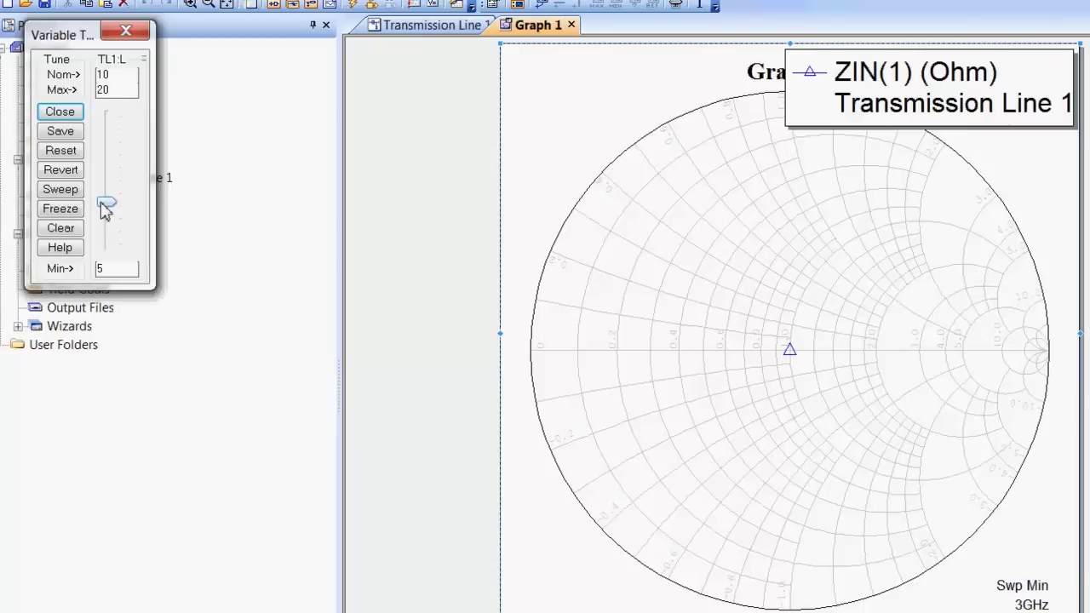
mouse_move(101, 203)
mouse_down()
mouse_move(107, 241)
mouse_move(120, 123)
mouse_up()
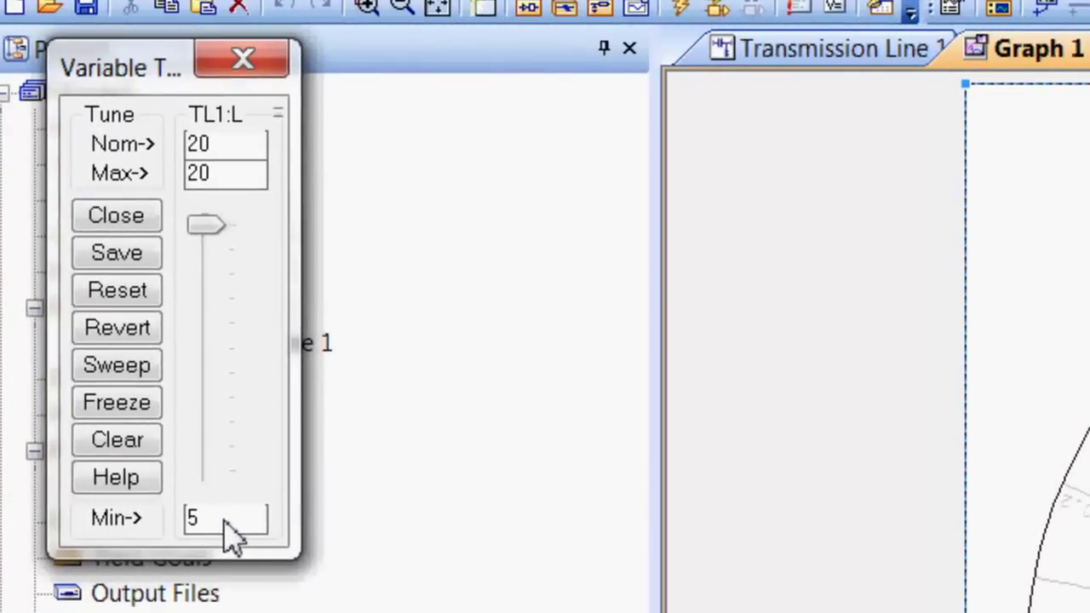
Set the TL1:L tuner range to Min 1 and Max 40
double_click(230, 535)
text(1)
double_click(231, 180)
text(4)
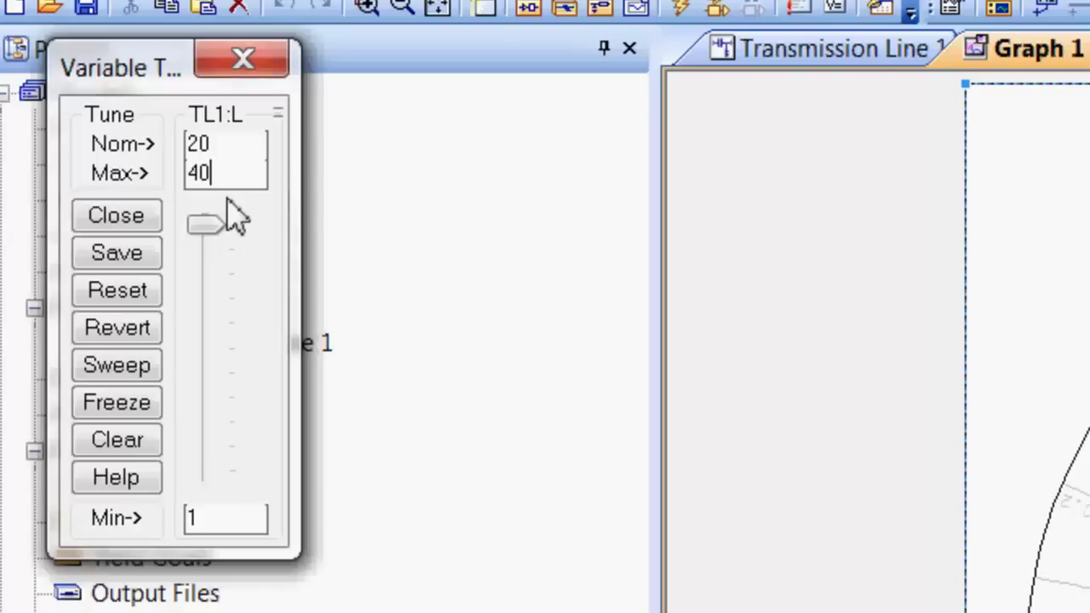
key(Return)
Sweep TL1:L down and back up to 35.3, then move the tuner clear of the project tree
drag(215, 353, 210, 428)
drag(86, 220, 83, 128)
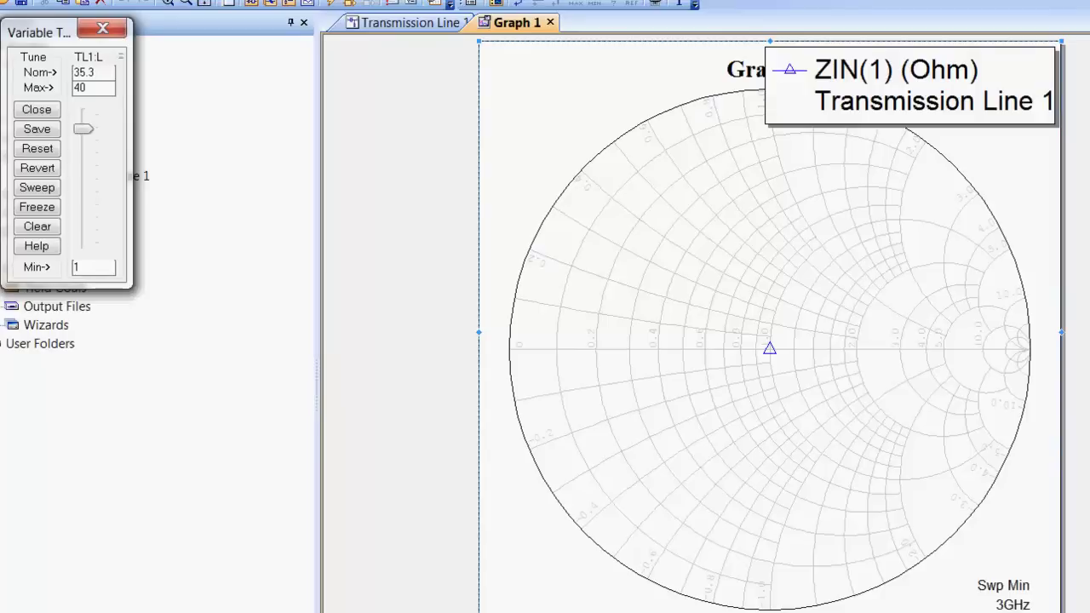
drag(38, 32, 301, 59)
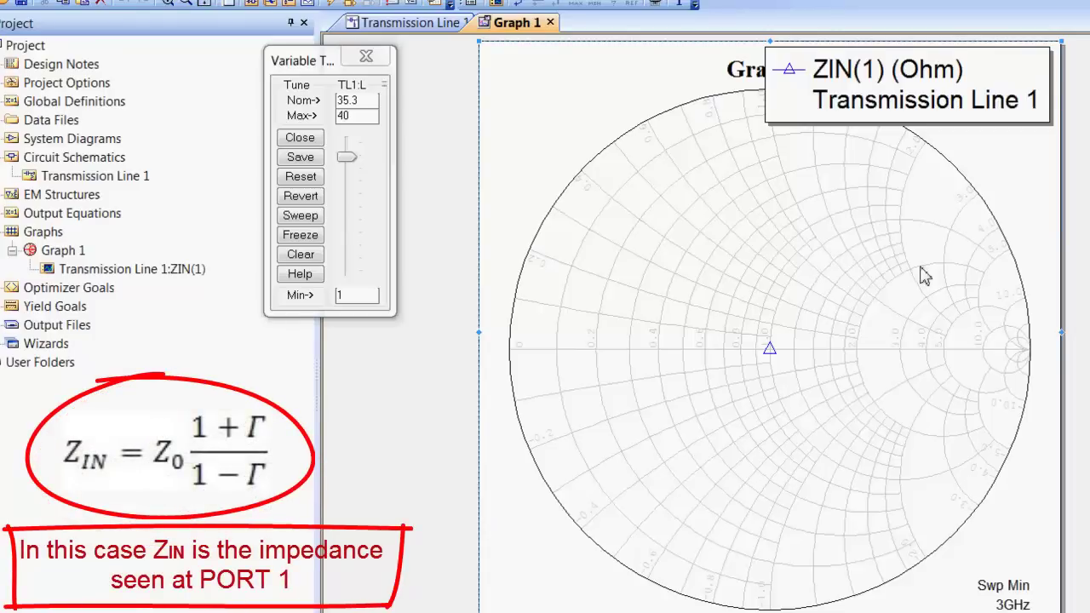
Start a new Graph 1 measurement of S parameters for Transmission Line 1, ports 1 and 1
right_click(779, 268)
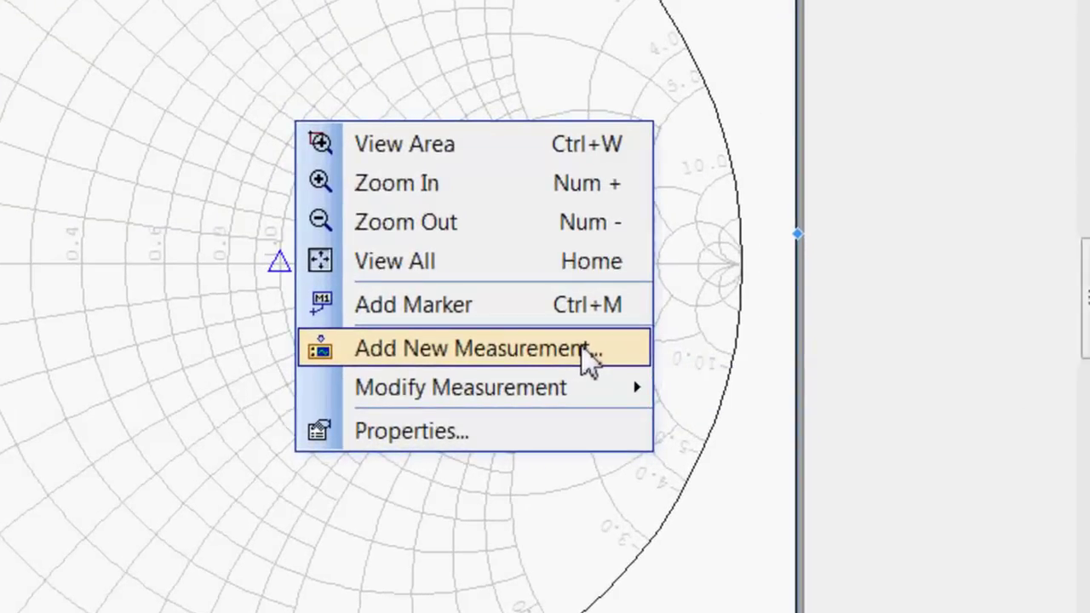
click(587, 351)
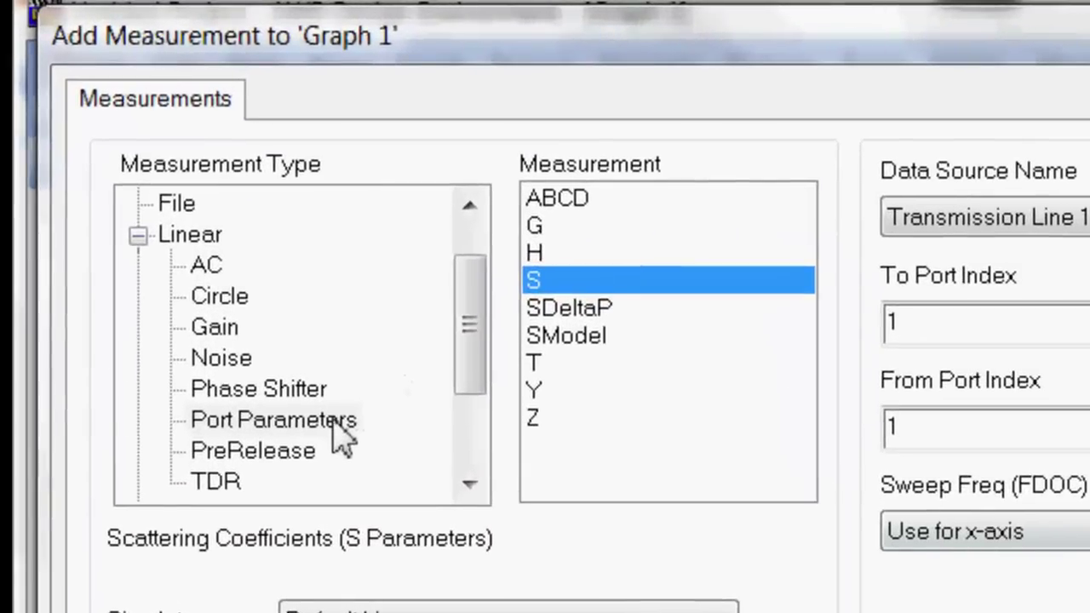
click(311, 378)
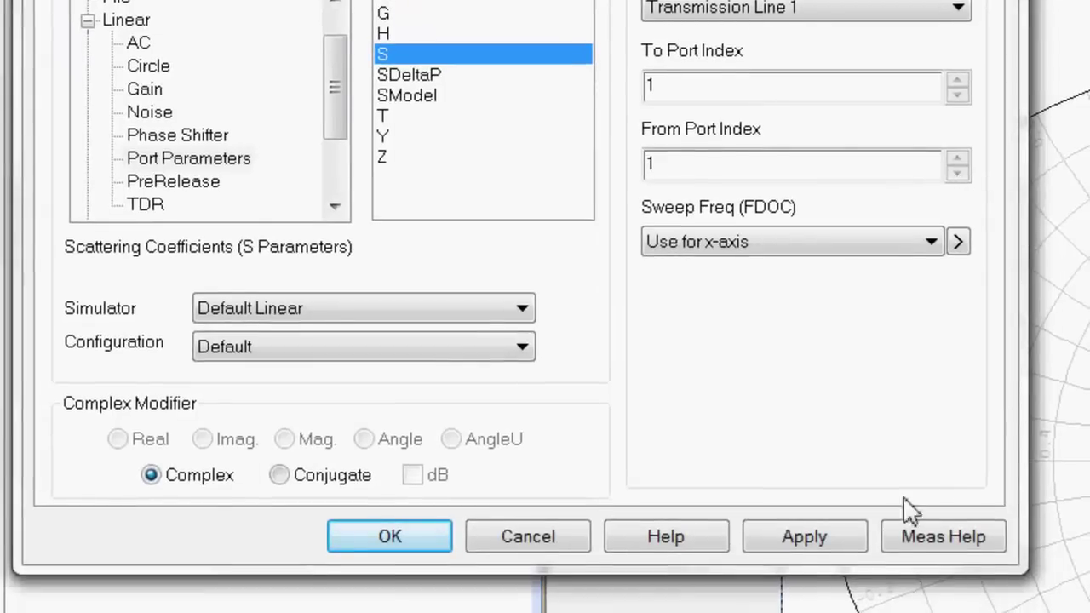
Apply the S(1,1) measurement so it plots beside ZIN(1) at the chart centre
click(804, 545)
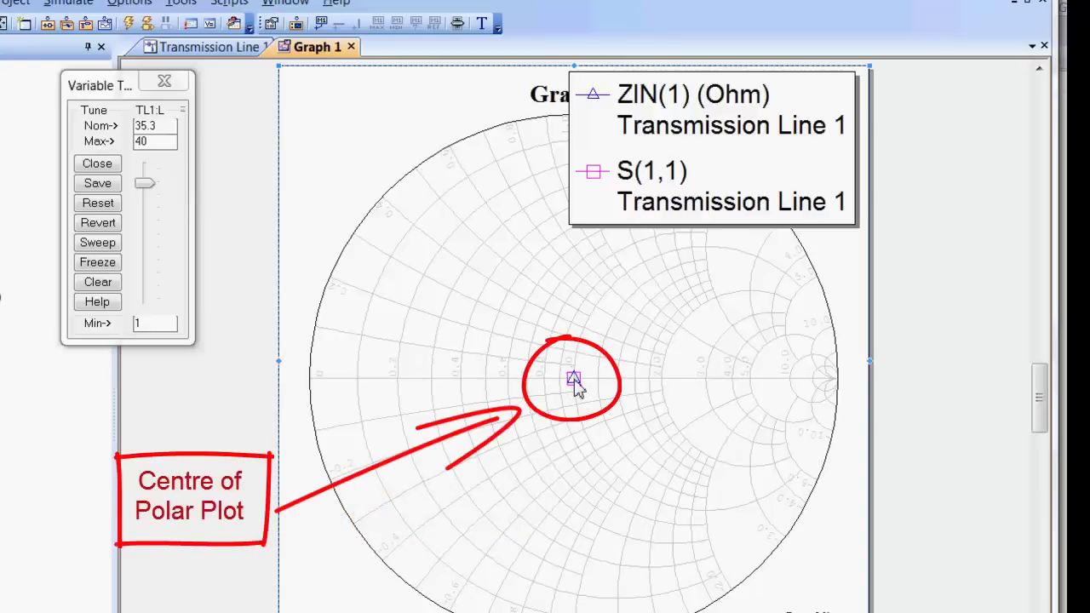
mouse_move(574, 381)
mouse_down()
mouse_move(697, 378)
mouse_move(835, 409)
mouse_move(823, 411)
mouse_up()
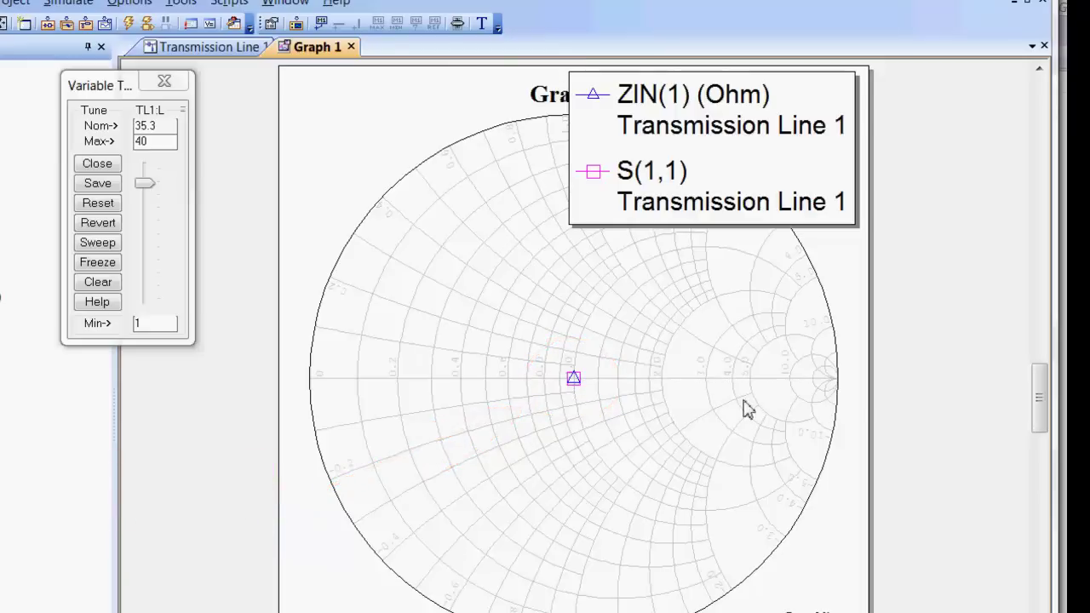
drag(678, 397, 839, 414)
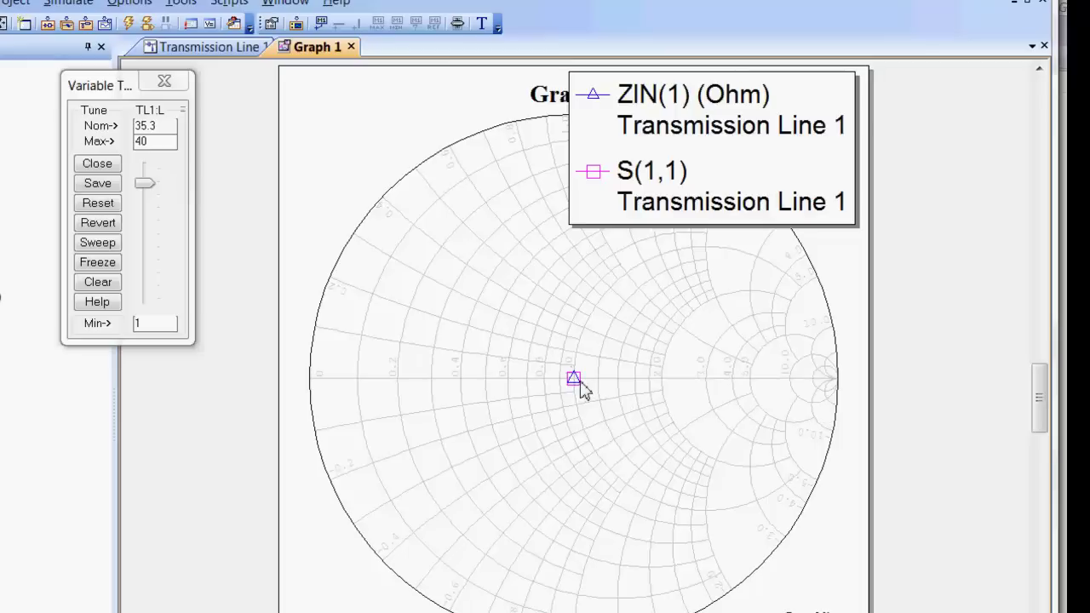